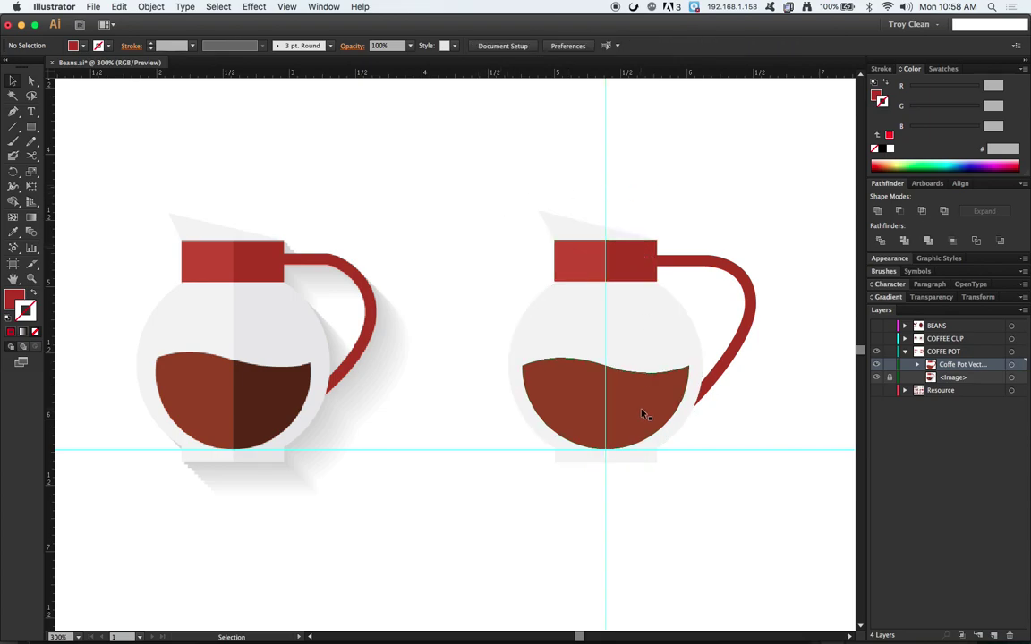
- Draw a rectangle about 1.37 by 3.15 in from the vertical guide, covering the right half of the redrawn coffee pot
{"action": "left_click", "coordinate": [579, 345]}
{"action": "left_click", "coordinate": [32, 128]}
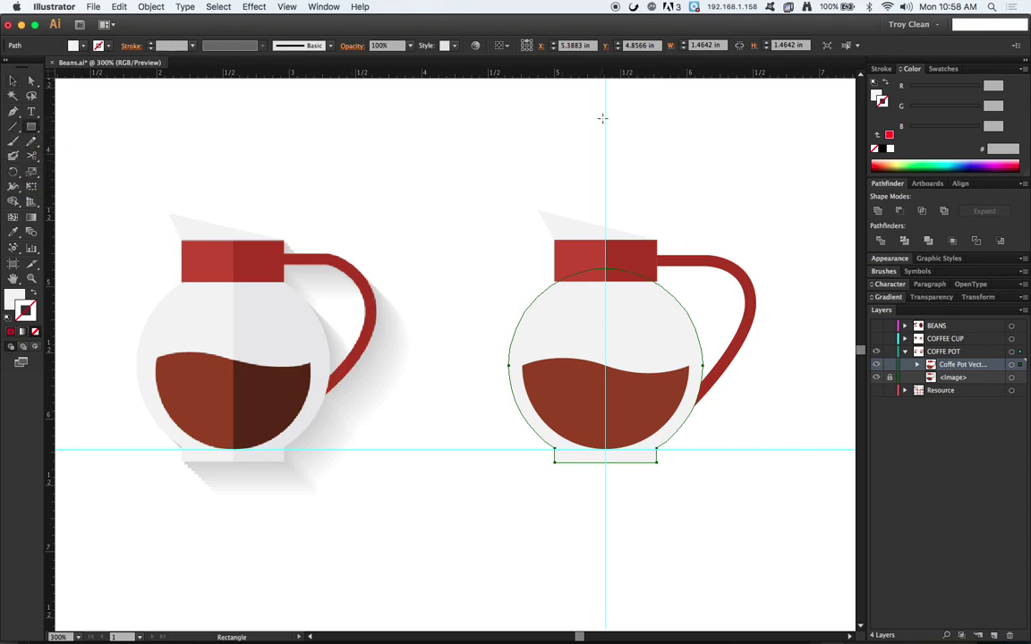
{"action": "left_click_drag", "start_coordinate": [605, 117], "coordinate": [787, 535]}
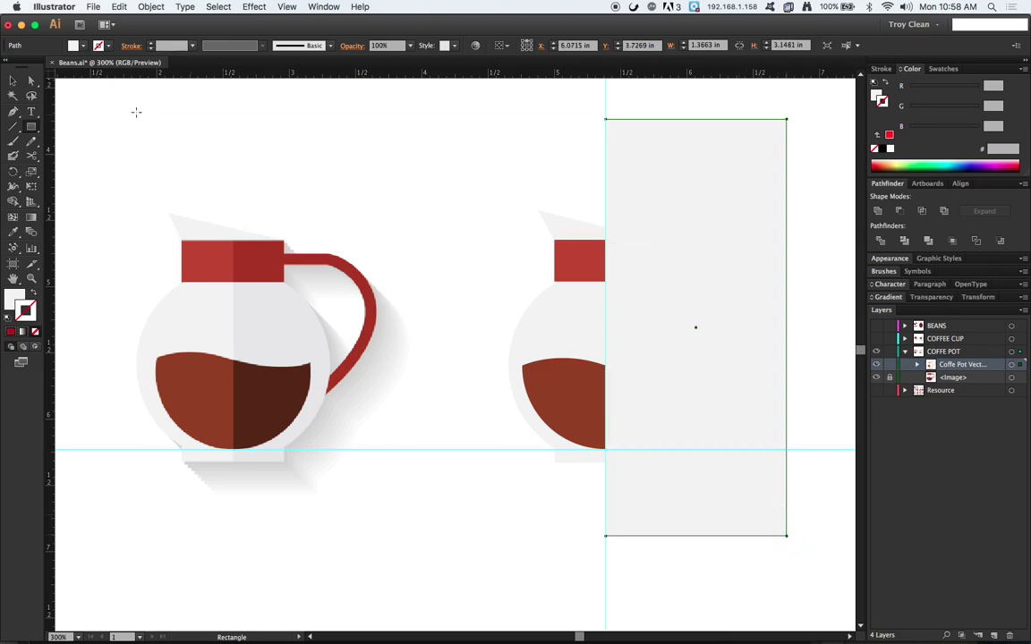
{"action": "left_click", "coordinate": [13, 80]}
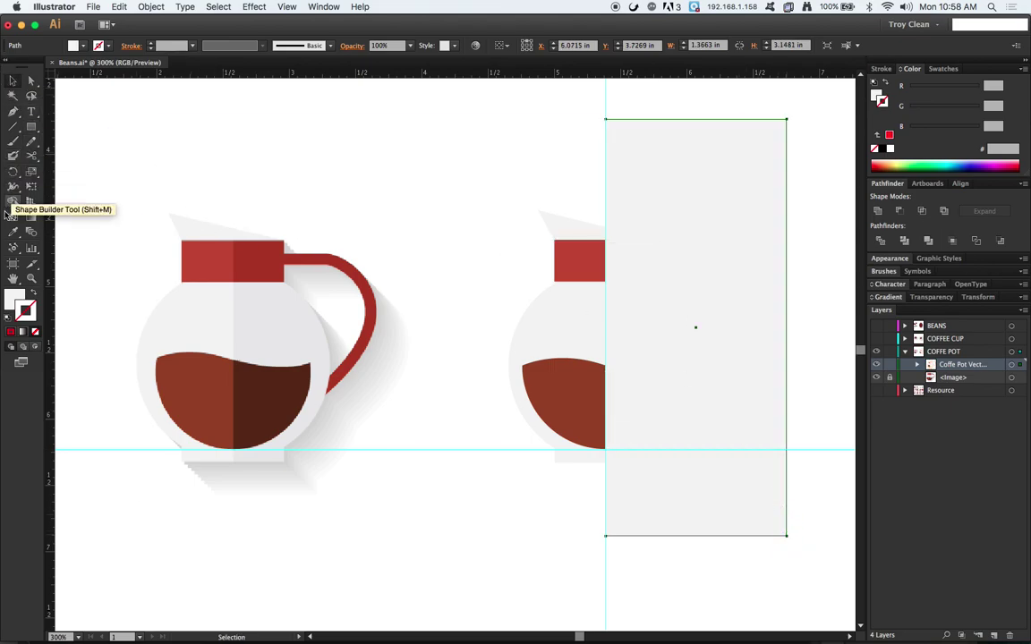
- Fill the rectangle with the darker grey sampled from the right half of the reference pot, and deselect it
{"action": "left_click", "coordinate": [13, 232]}
{"action": "left_click", "coordinate": [278, 320]}
{"action": "left_click", "coordinate": [13, 79]}
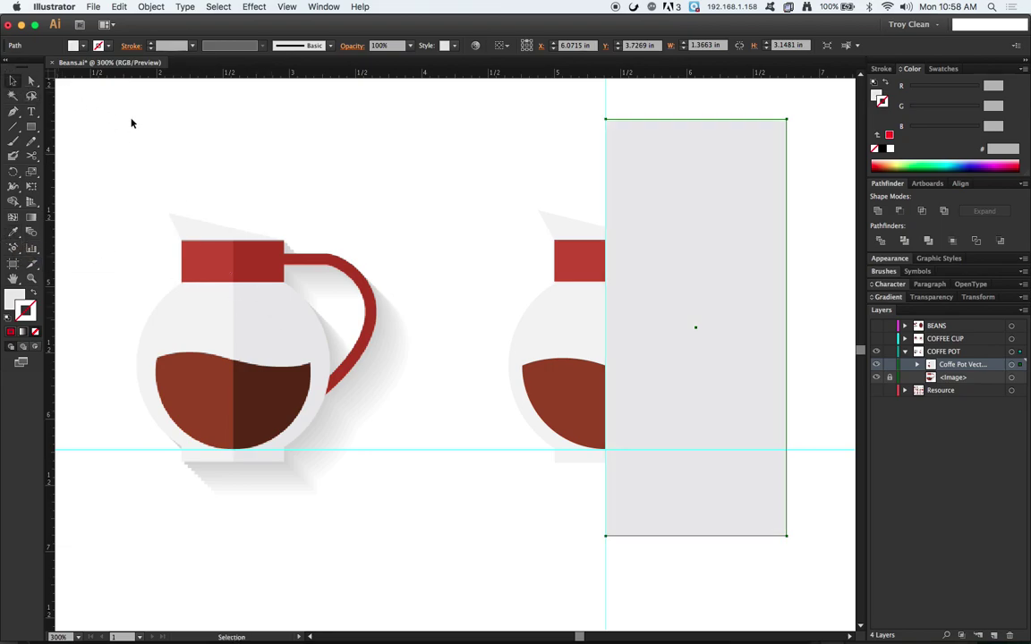
{"action": "left_click", "coordinate": [275, 172]}
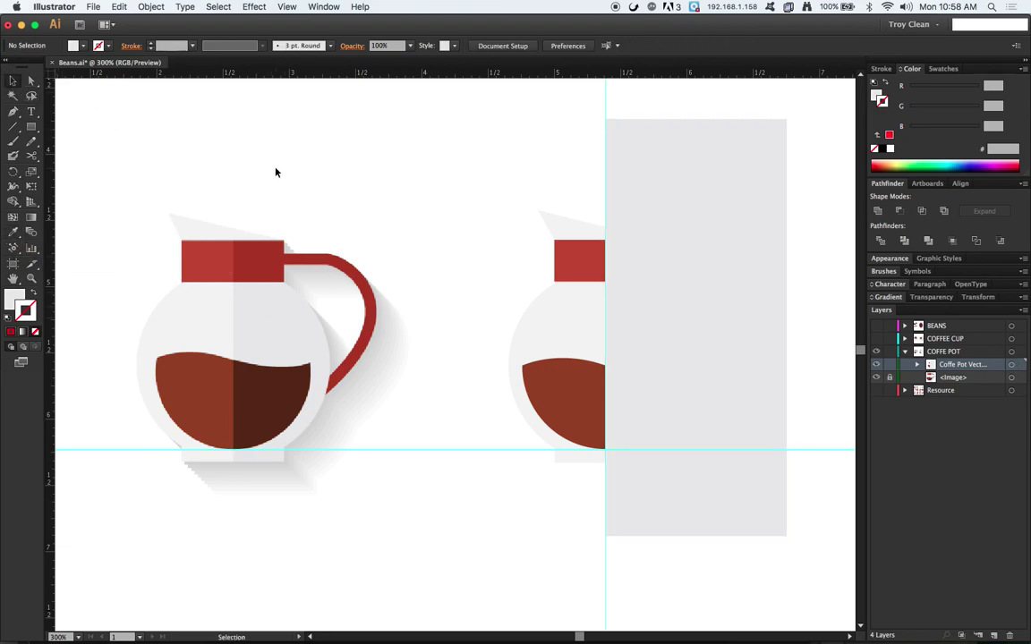
- Copy the light grey pot body and paste the duplicate in front
{"action": "left_click", "coordinate": [533, 335]}
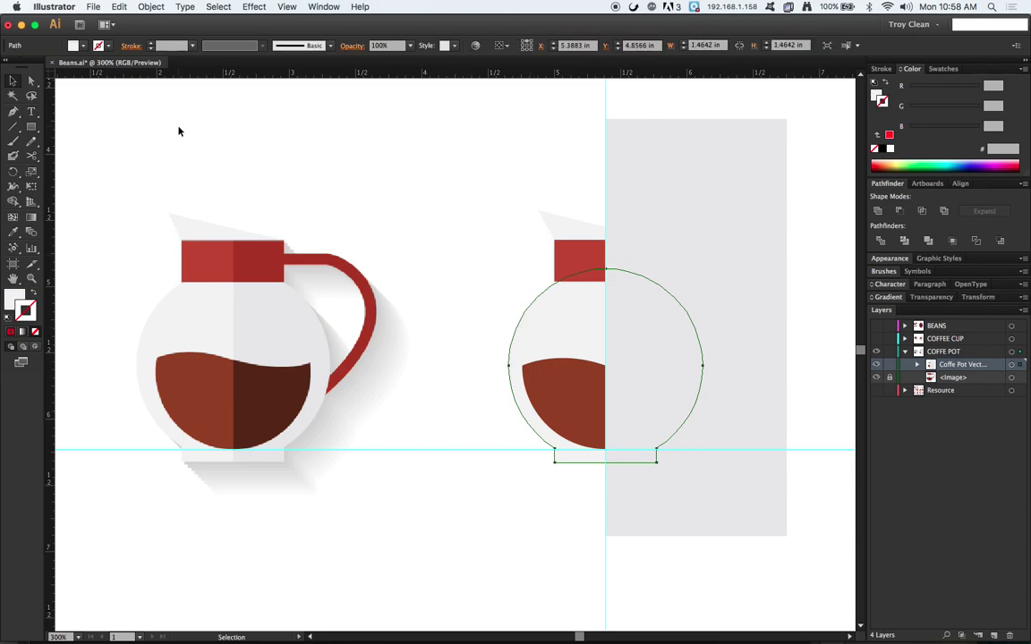
{"action": "left_click", "coordinate": [119, 7]}
{"action": "left_click", "coordinate": [129, 63]}
{"action": "left_click", "coordinate": [120, 6]}
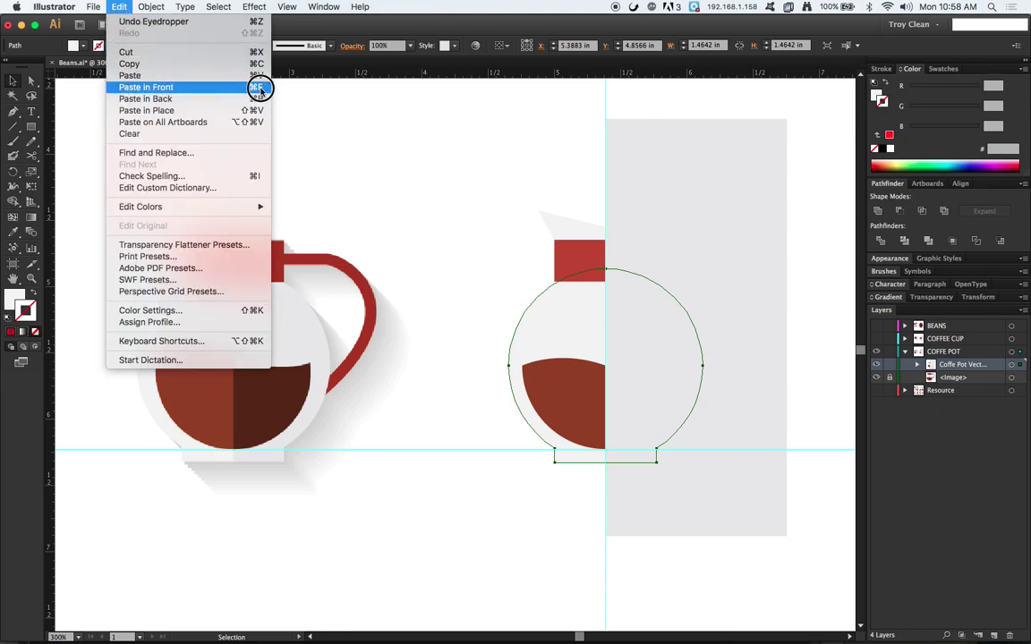
{"action": "left_click", "coordinate": [258, 89]}
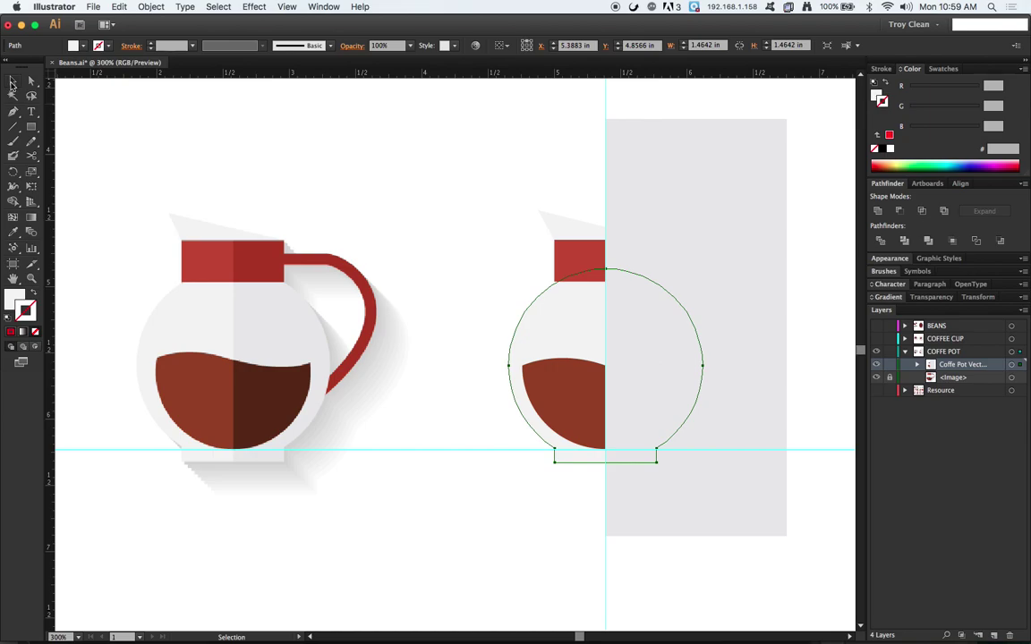
- Recolour the pasted pot body with the rectangle's darker grey, and select both shapes together
{"action": "left_click", "coordinate": [13, 231]}
{"action": "left_click", "coordinate": [644, 195]}
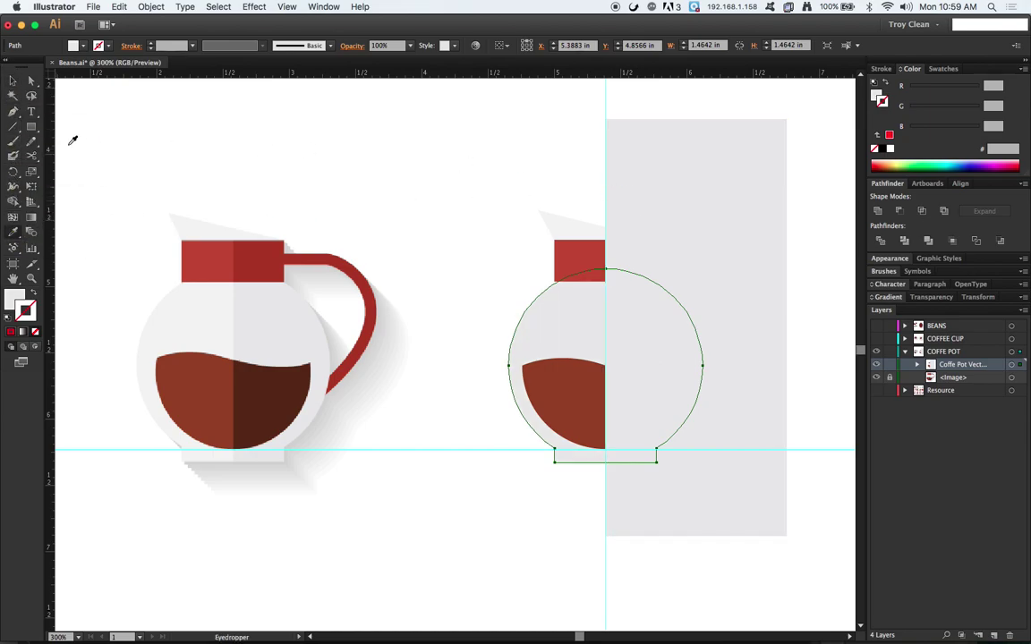
{"action": "left_click", "coordinate": [12, 81]}
{"action": "left_click", "coordinate": [615, 178], "text": "shift"}
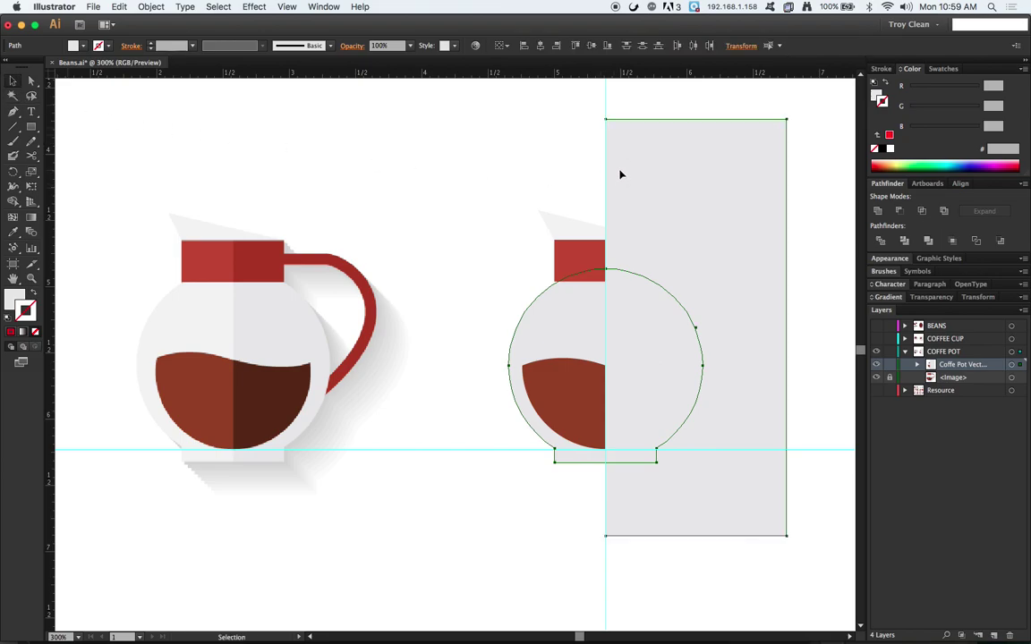
- Try uniting the grey pot body copy with the rectangle, and undo the union
{"action": "left_click", "coordinate": [877, 211]}
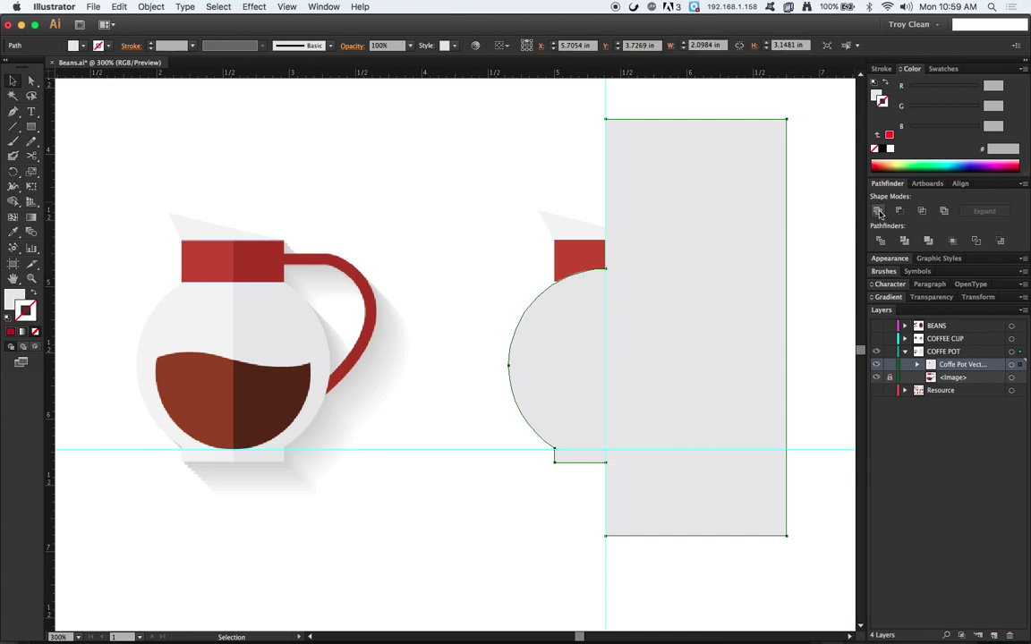
{"action": "left_click", "coordinate": [119, 6]}
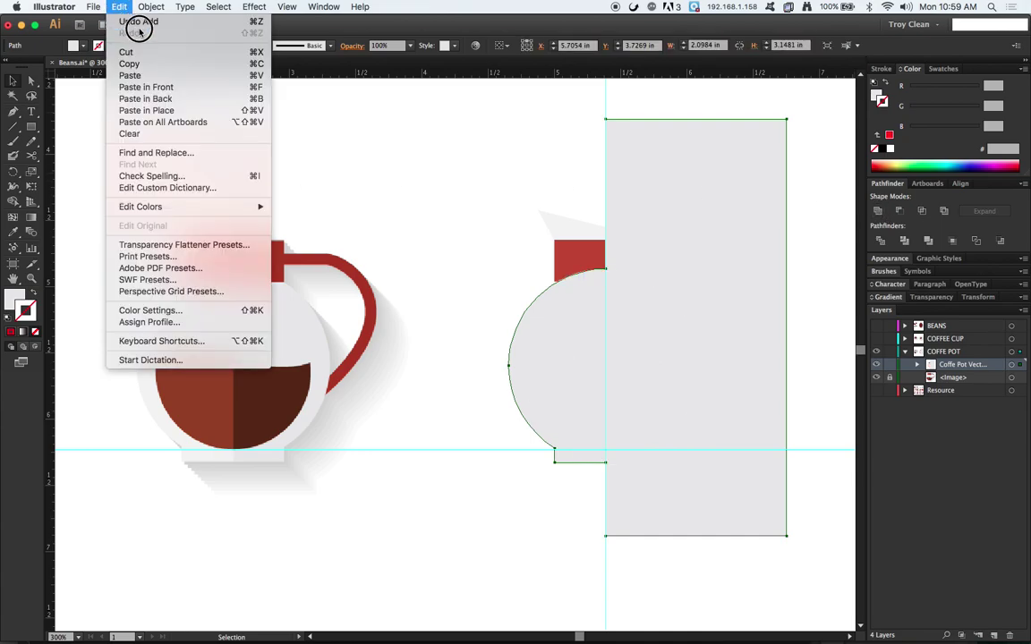
{"action": "left_click", "coordinate": [139, 23]}
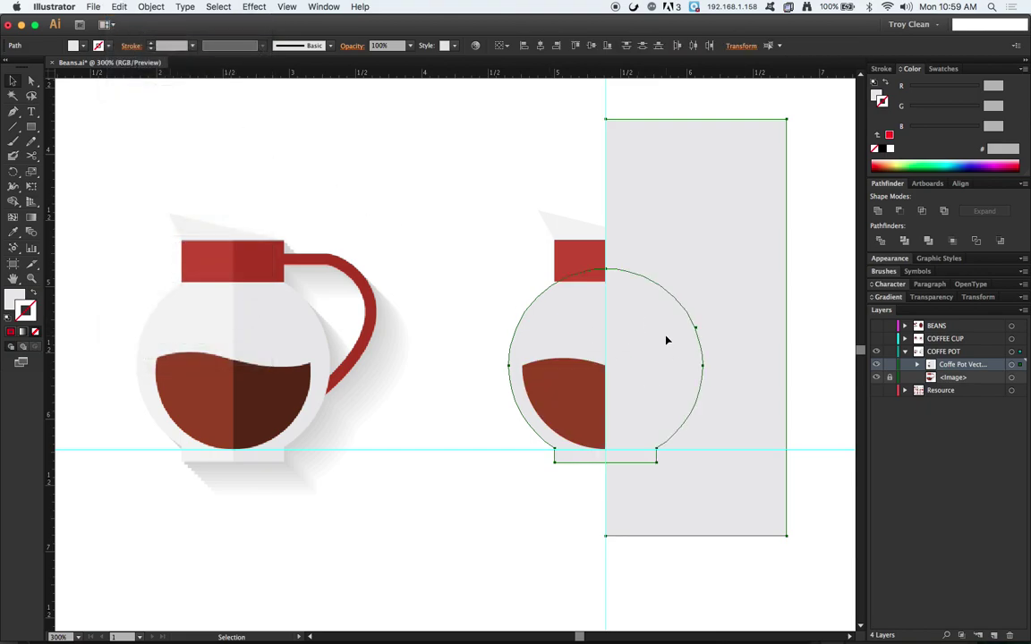
- Intersect the pot body copy with the rectangle to keep only the right half, and send that half backward twice
{"action": "left_click", "coordinate": [920, 210]}
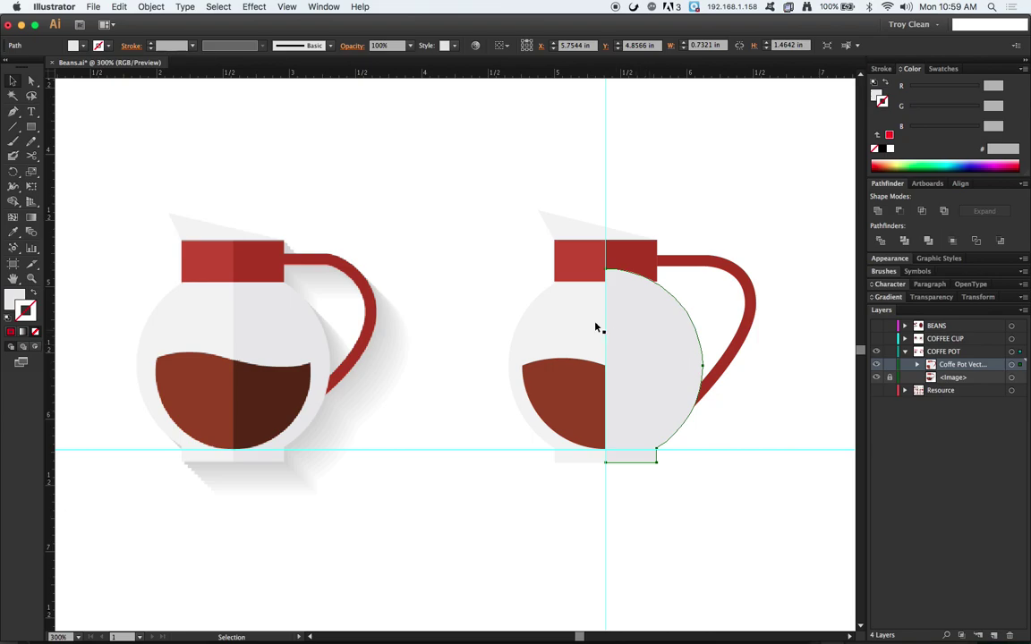
{"action": "left_click", "coordinate": [149, 8]}
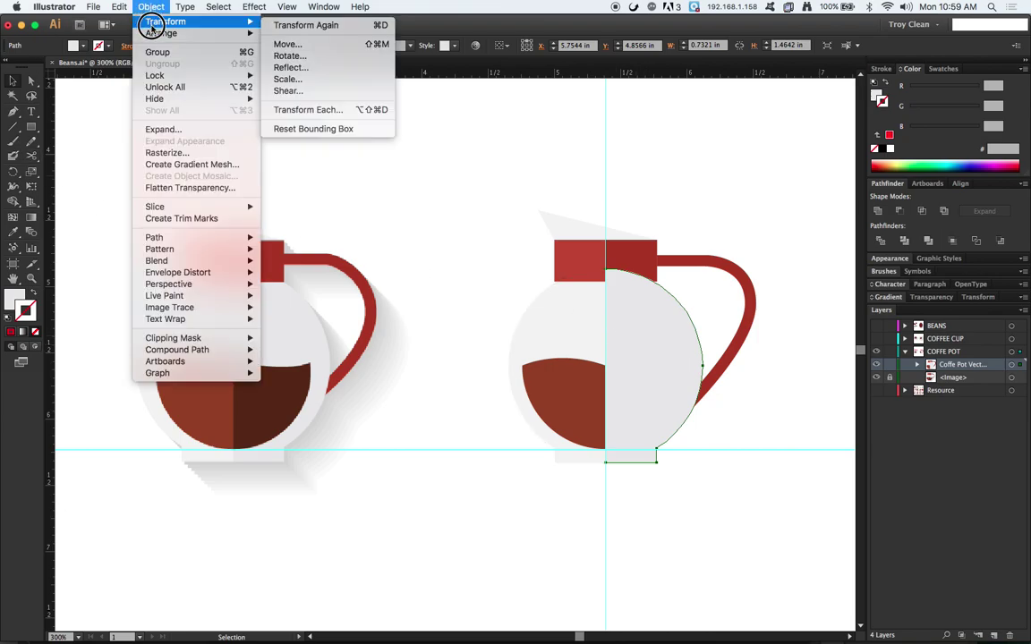
{"action": "mouse_move", "coordinate": [153, 33]}
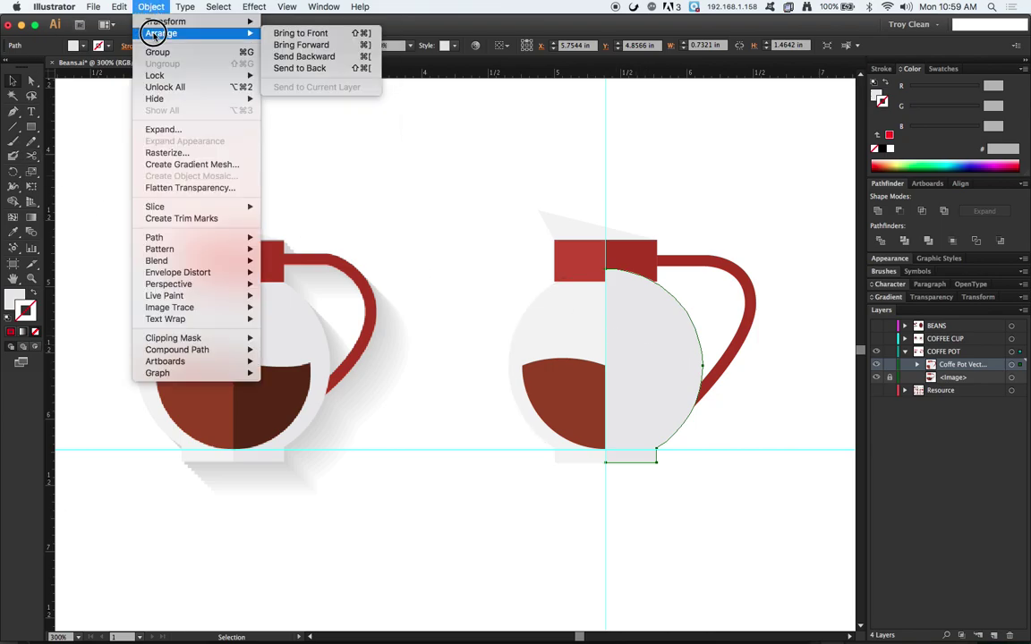
{"action": "left_click", "coordinate": [322, 56]}
{"action": "left_click", "coordinate": [148, 8]}
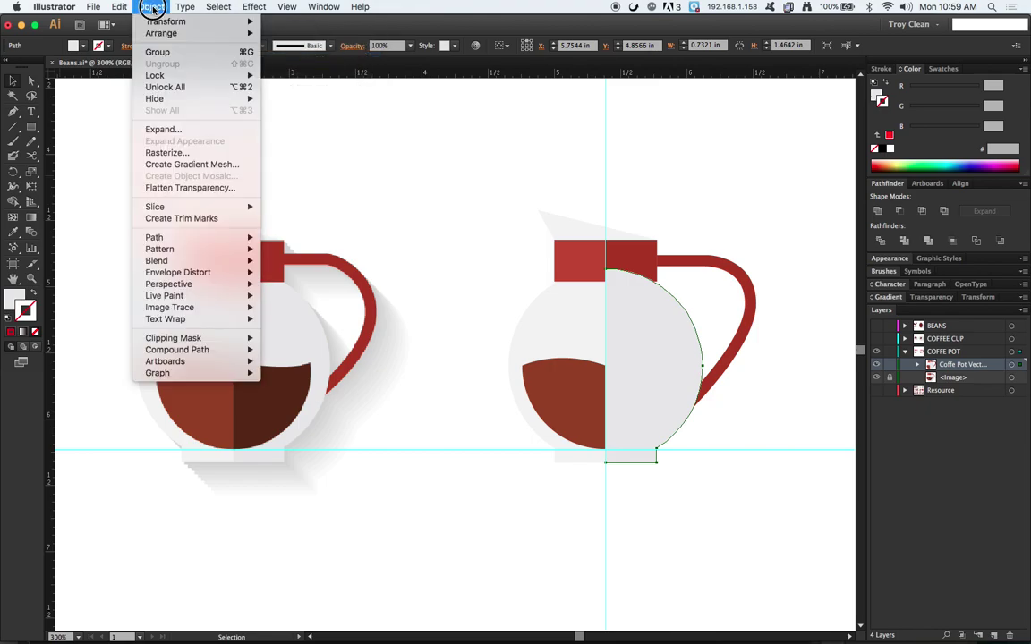
{"action": "mouse_move", "coordinate": [166, 33]}
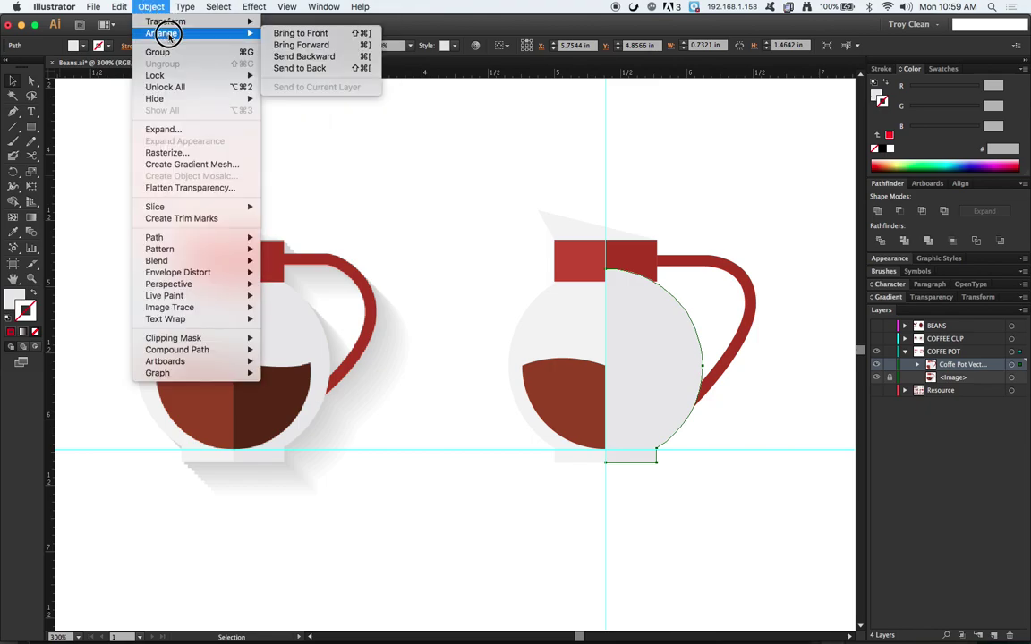
{"action": "left_click", "coordinate": [321, 57]}
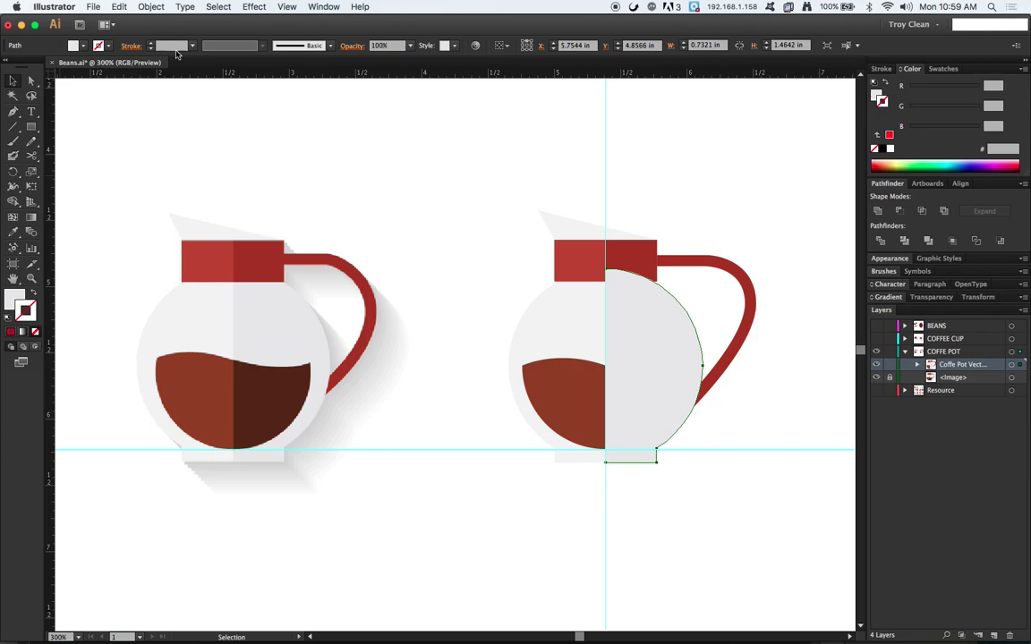
- Send the darker grey half backward three more levels, behind the coffee and the red collar, and deselect it
{"action": "left_click", "coordinate": [119, 7]}
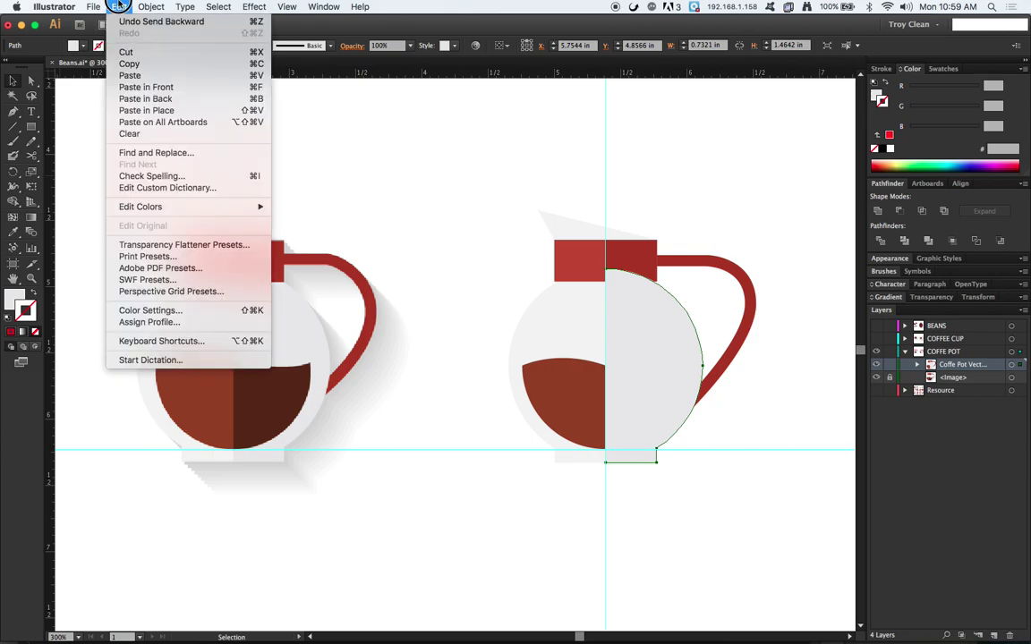
{"action": "mouse_move", "coordinate": [150, 7]}
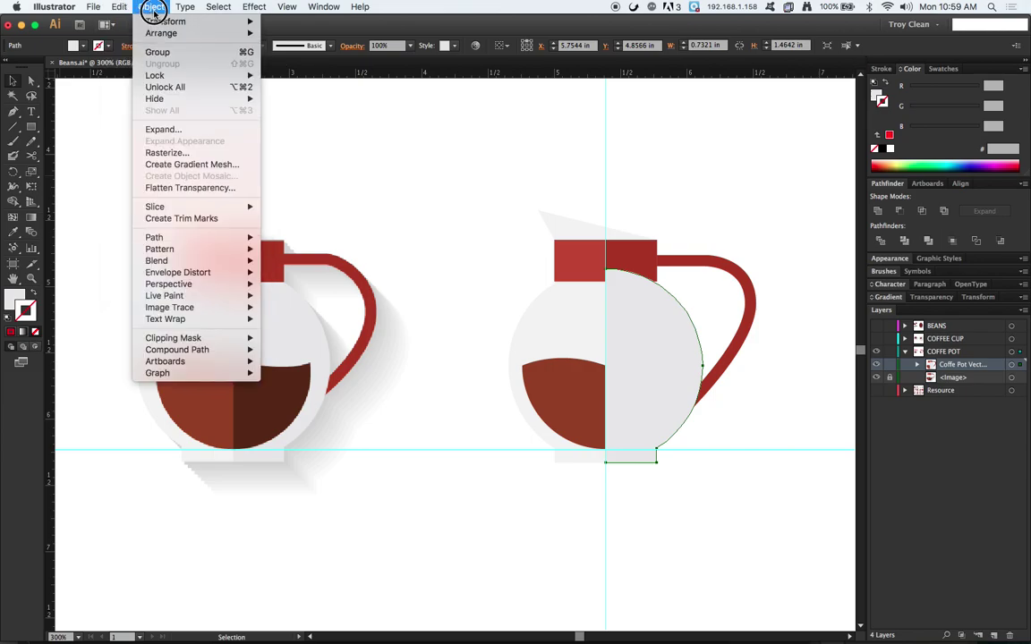
{"action": "mouse_move", "coordinate": [161, 33]}
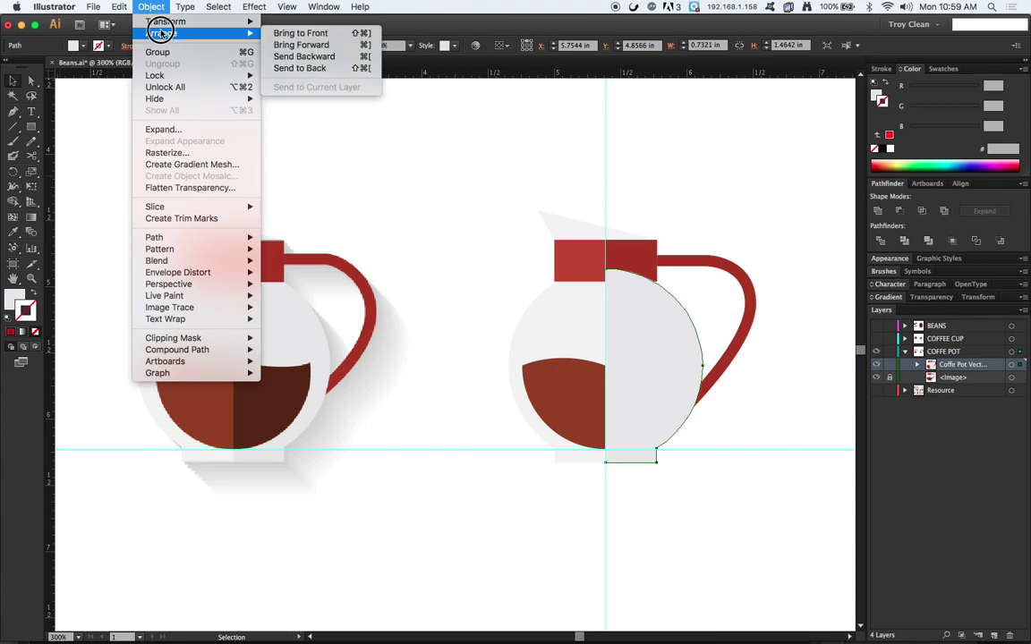
{"action": "left_click", "coordinate": [302, 57]}
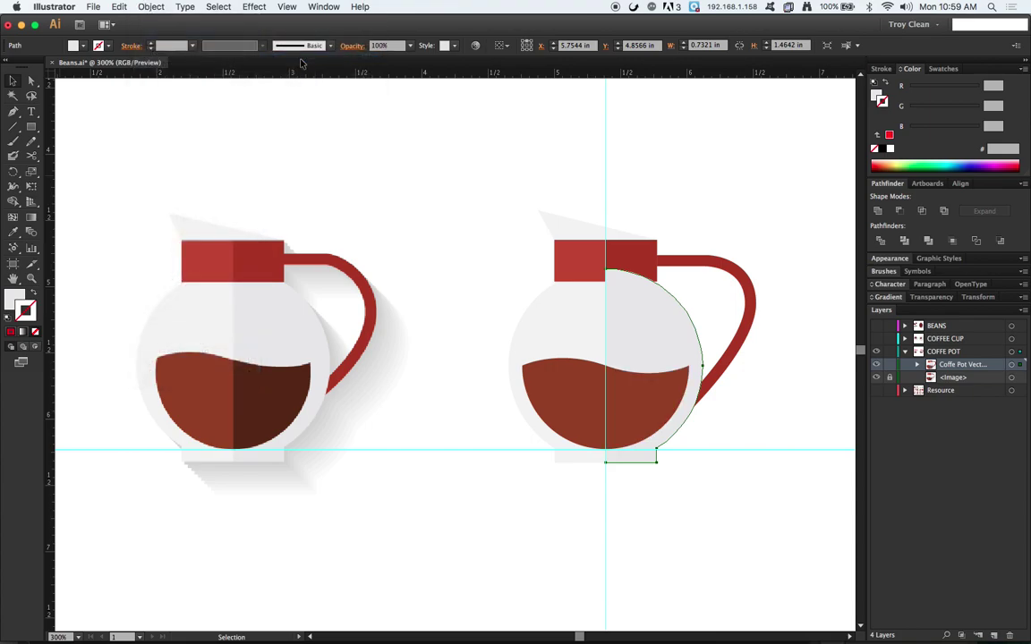
{"action": "left_click", "coordinate": [151, 7]}
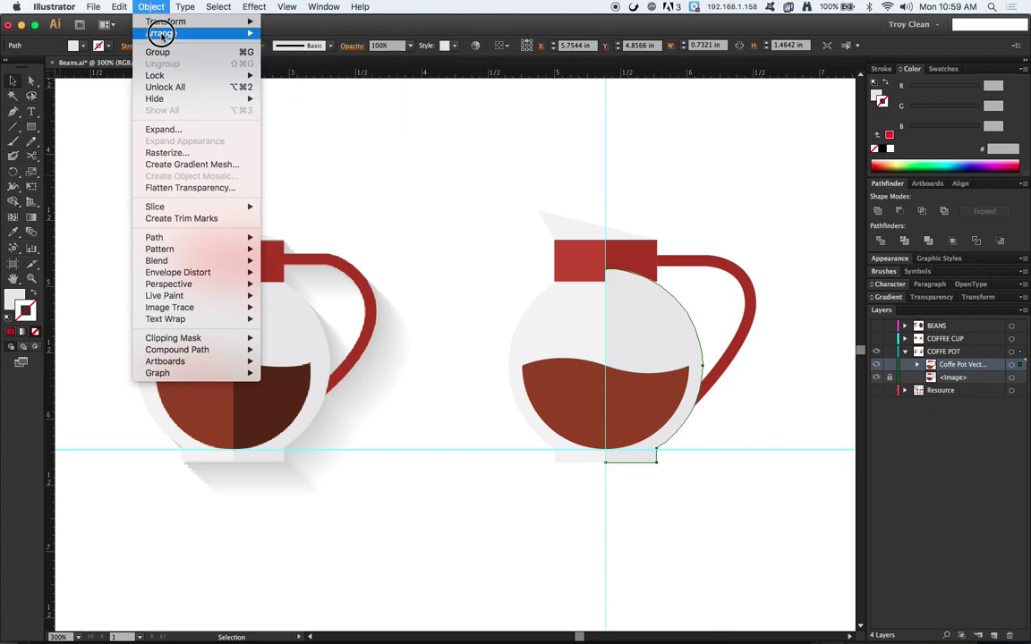
{"action": "mouse_move", "coordinate": [159, 34]}
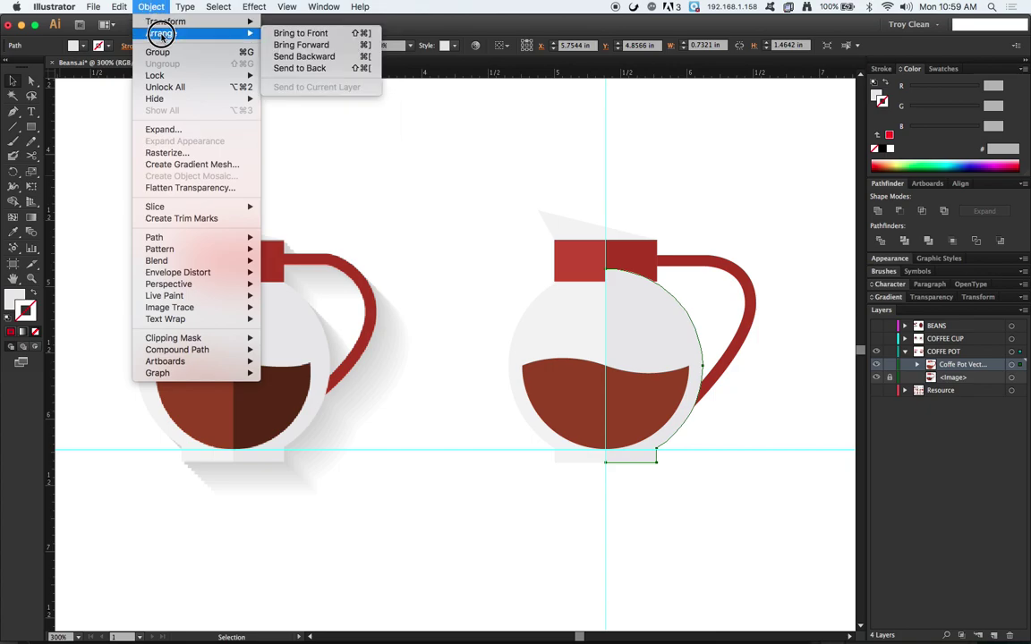
{"action": "left_click", "coordinate": [305, 57]}
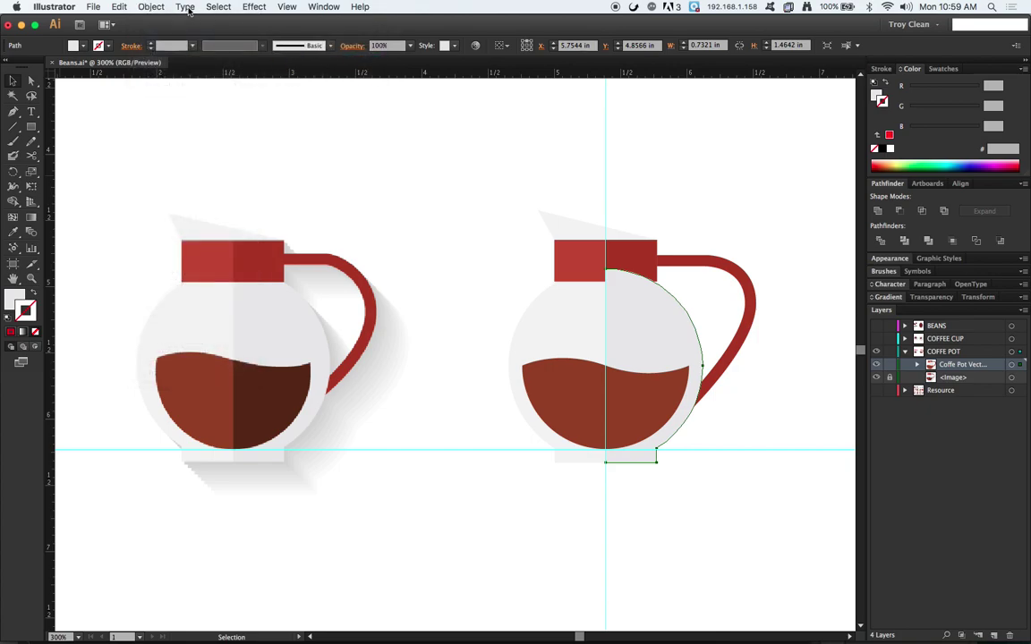
{"action": "left_click", "coordinate": [148, 7]}
{"action": "mouse_move", "coordinate": [154, 32]}
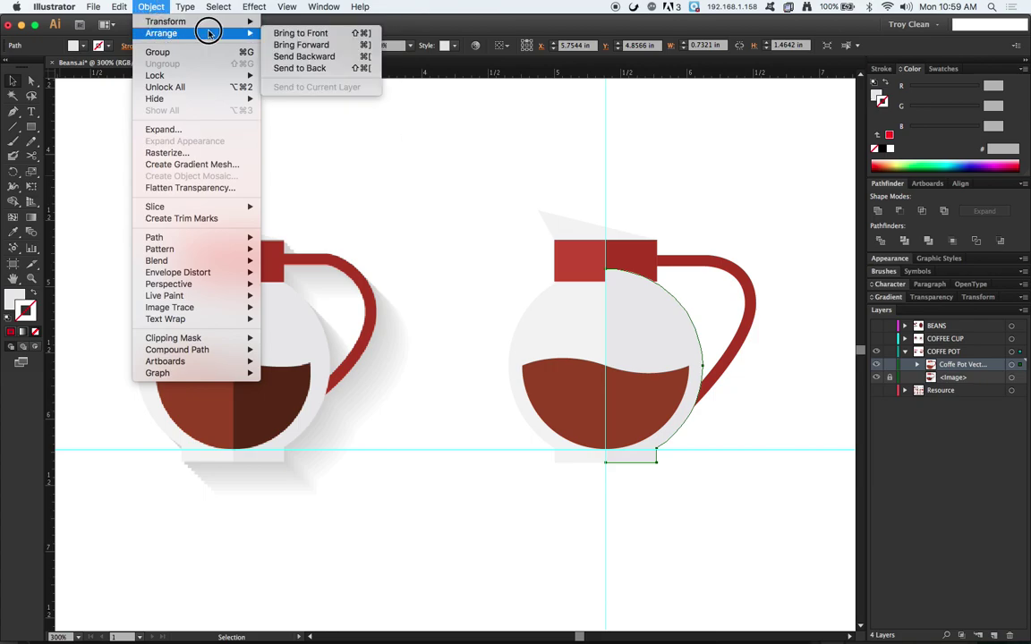
{"action": "left_click", "coordinate": [293, 56]}
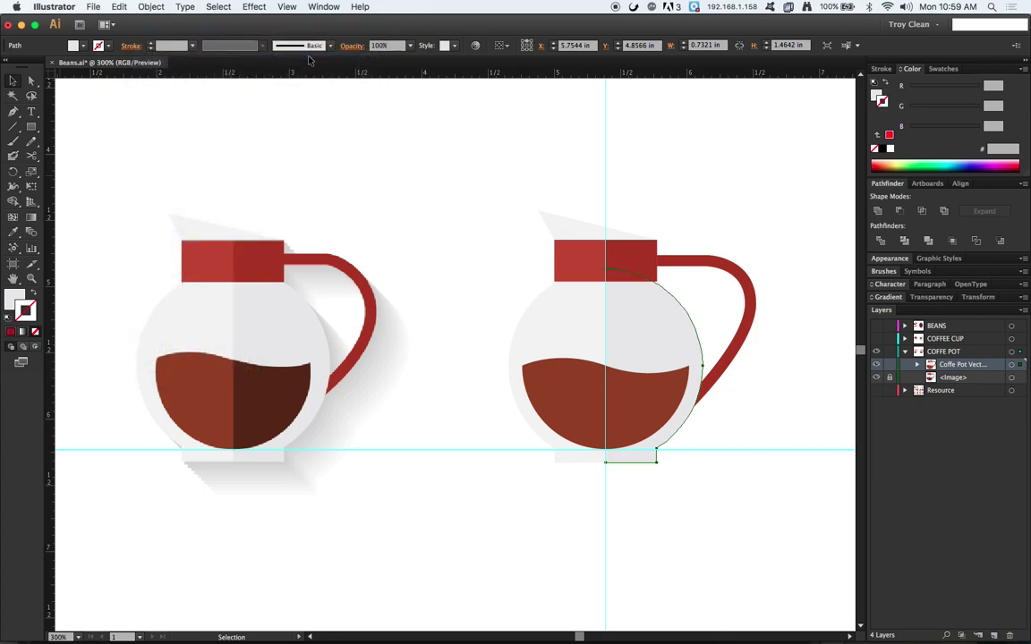
{"action": "left_click", "coordinate": [706, 225]}
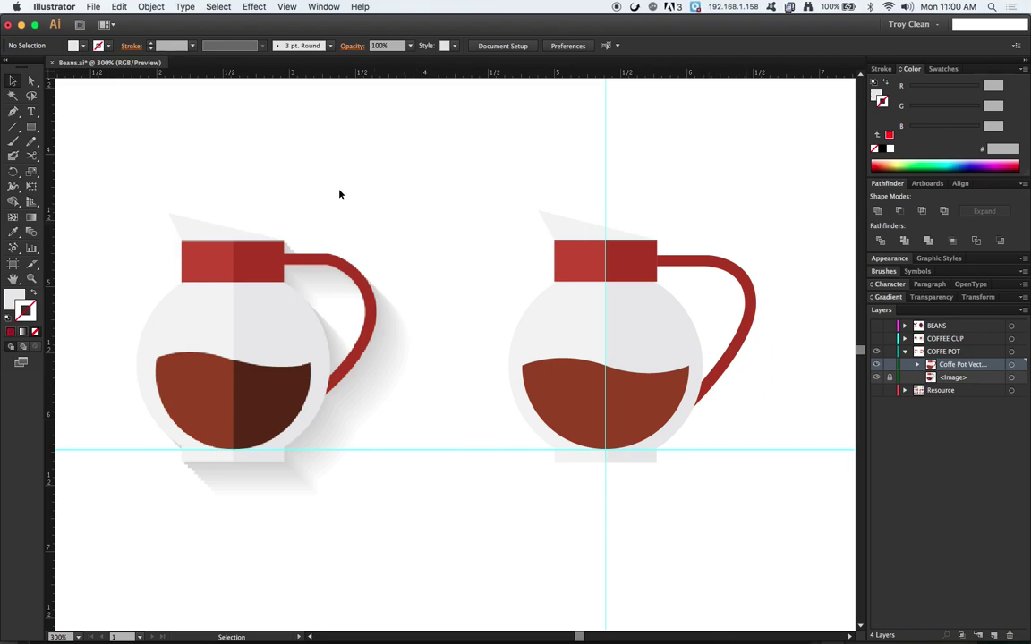
- Sample the dark brown from the reference coffee and draw a rectangle in it from the vertical guide over the pot's right half
{"action": "left_click", "coordinate": [12, 231]}
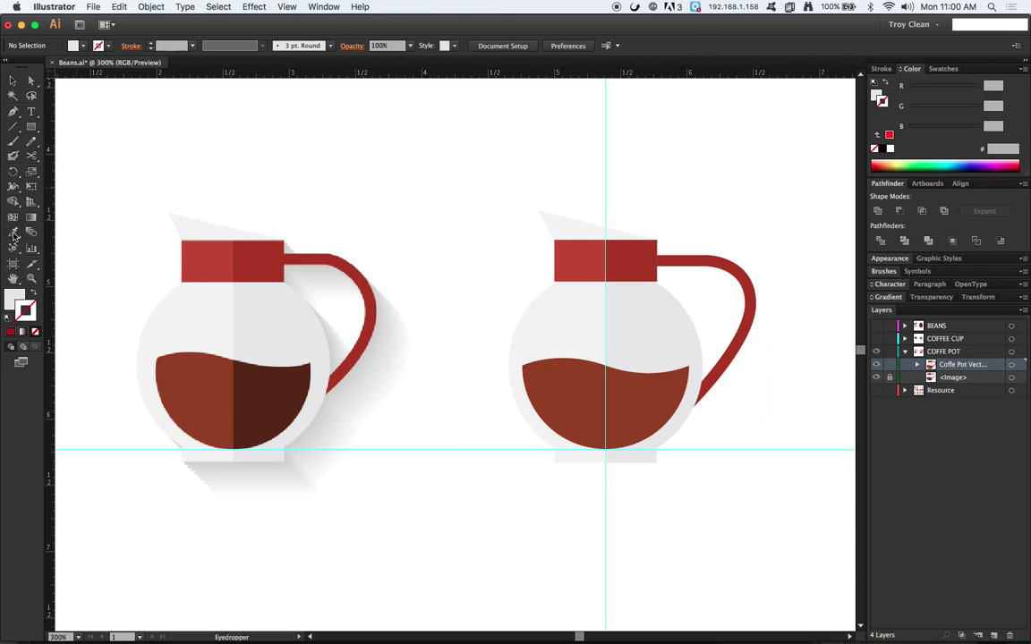
{"action": "left_click", "coordinate": [273, 382]}
{"action": "left_click", "coordinate": [31, 126]}
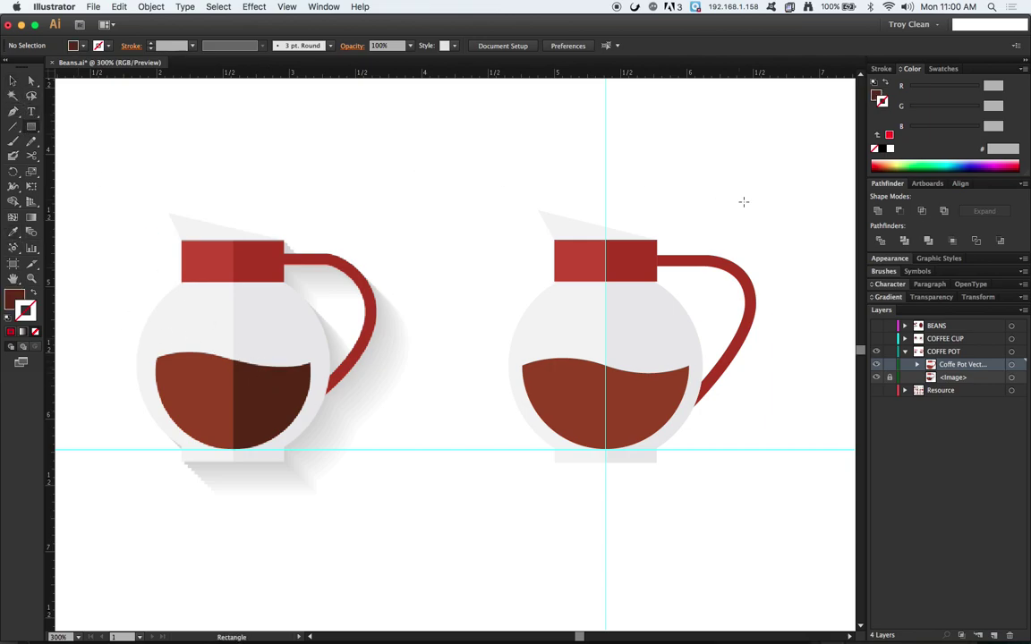
{"action": "left_click_drag", "start_coordinate": [606, 183], "coordinate": [763, 517]}
{"action": "key", "text": "v"}
- Copy the brown coffee shape and paste the duplicate in front
{"action": "left_click", "coordinate": [560, 403]}
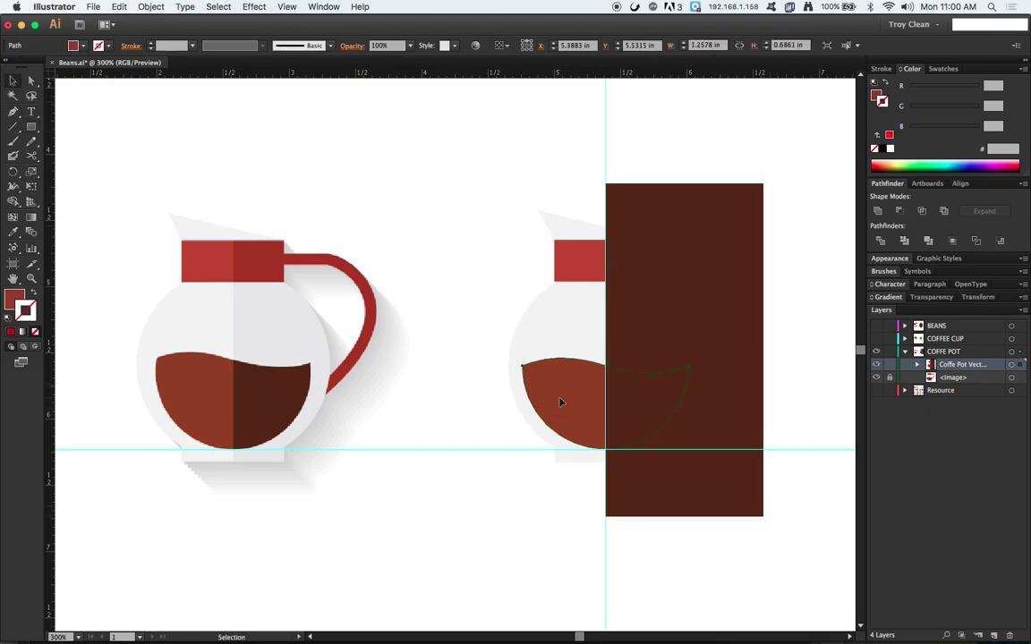
{"action": "left_click", "coordinate": [152, 7]}
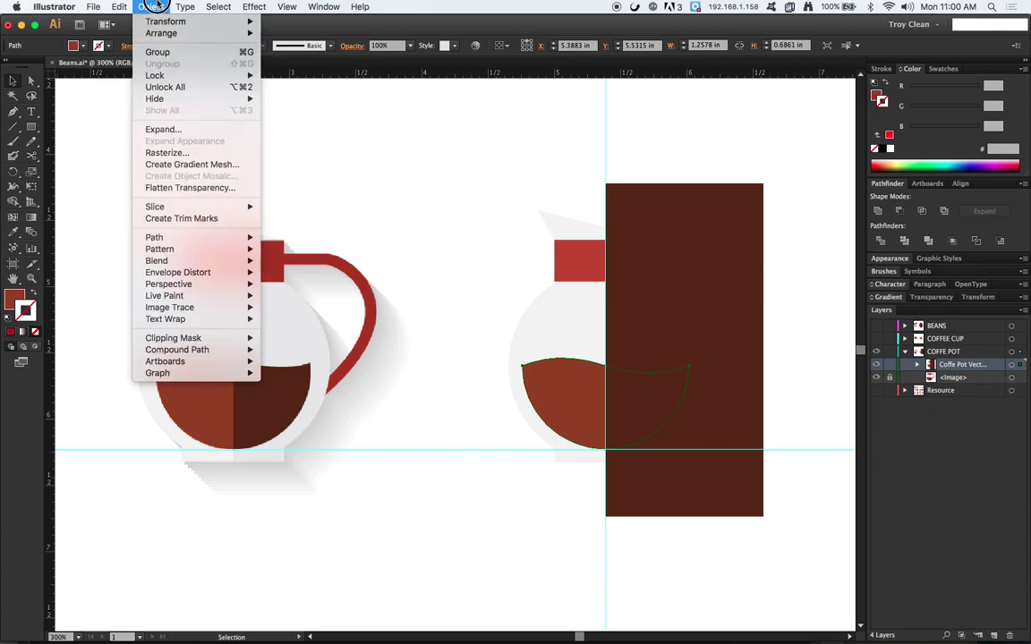
{"action": "mouse_move", "coordinate": [120, 7]}
{"action": "left_click", "coordinate": [125, 63]}
{"action": "left_click", "coordinate": [120, 7]}
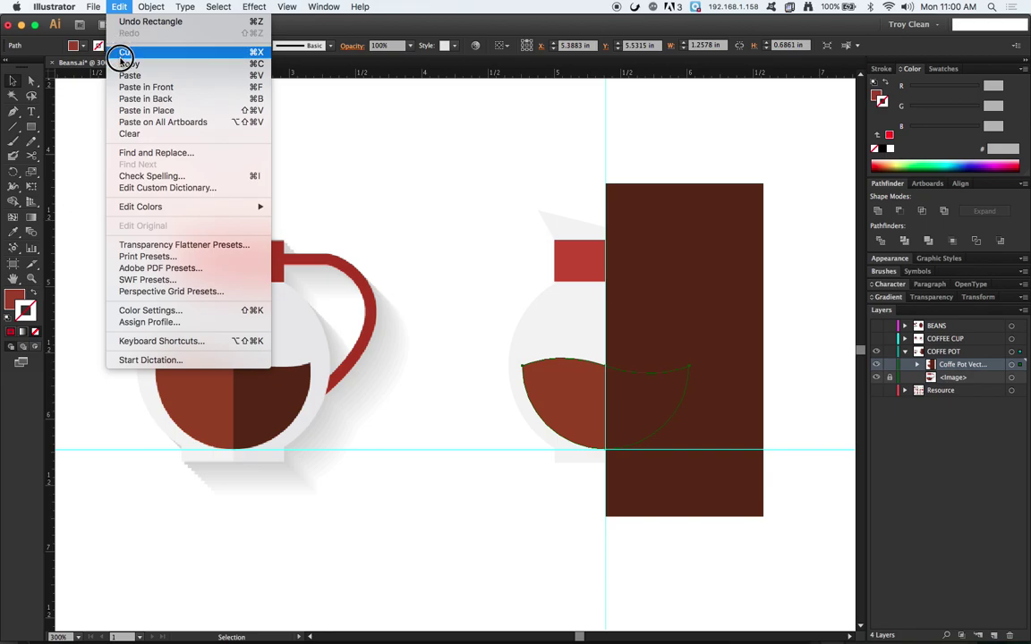
{"action": "left_click", "coordinate": [147, 87]}
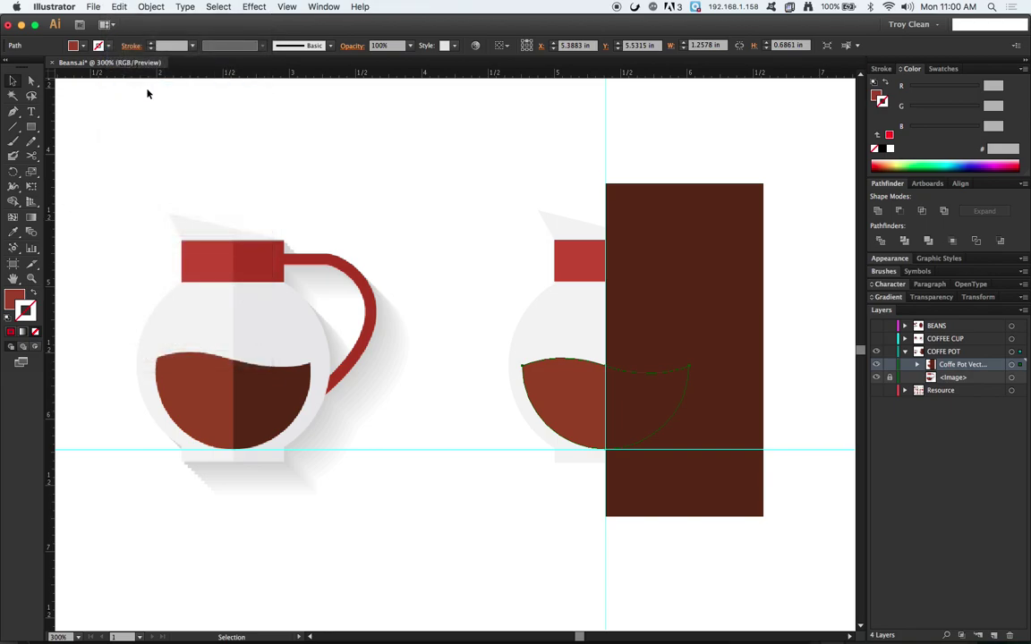
- Recolor the front coffee copy with the rectangle's dark brown and intersect the two shapes to leave only the coffee's right half
{"action": "left_click", "coordinate": [13, 232]}
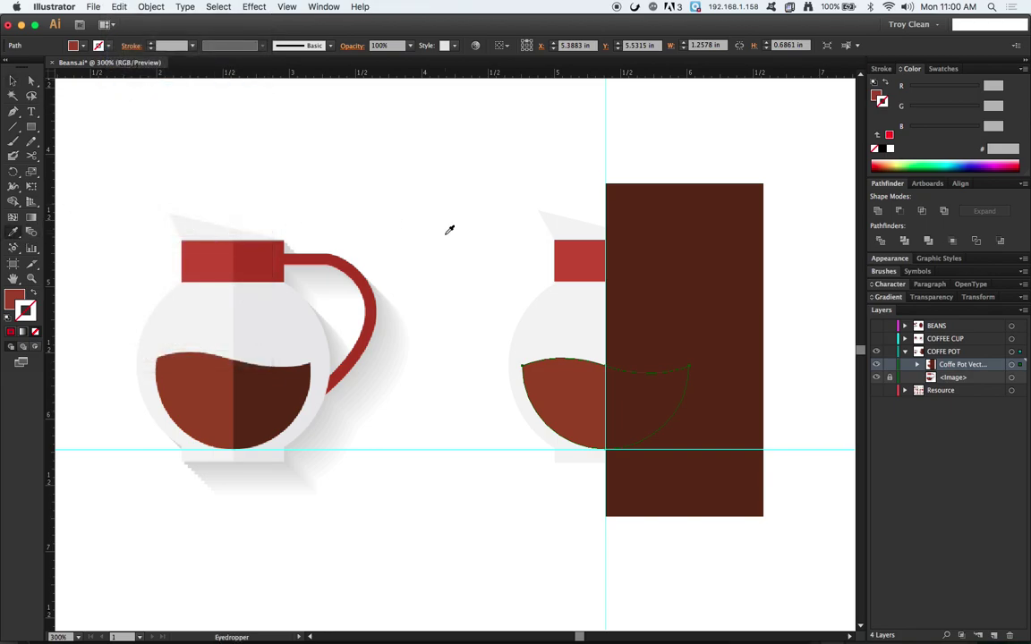
{"action": "left_click", "coordinate": [713, 252]}
{"action": "key", "text": "v"}
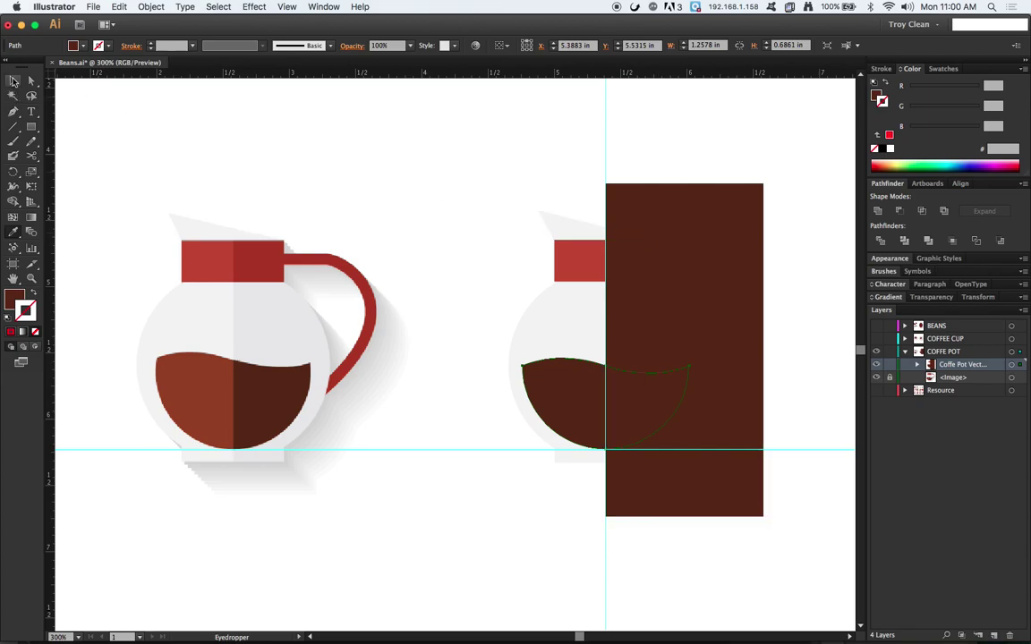
{"action": "left_click", "coordinate": [705, 240], "text": "shift"}
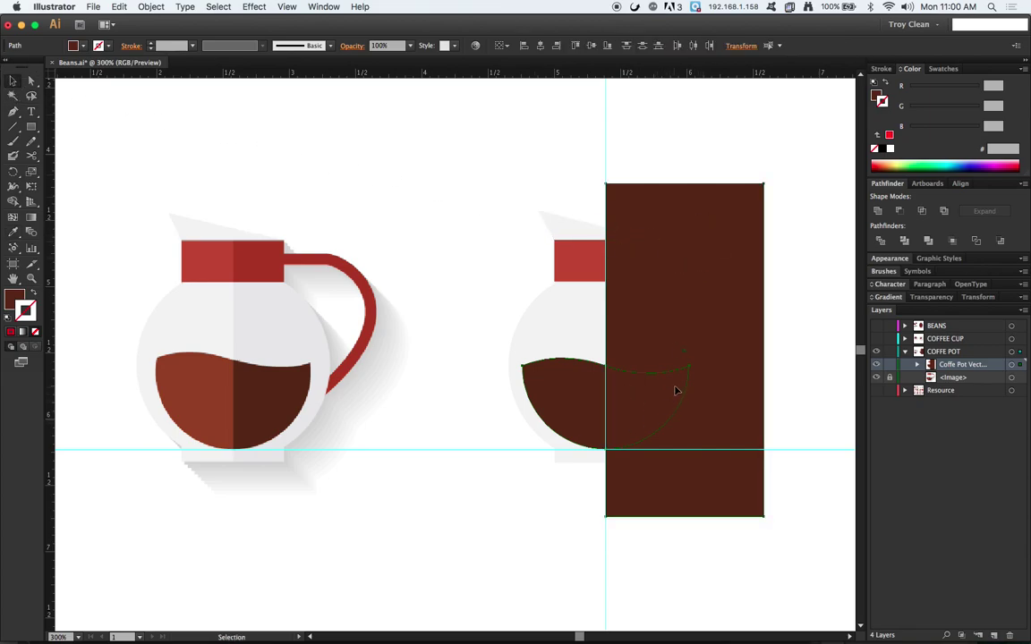
{"action": "left_click", "coordinate": [922, 212]}
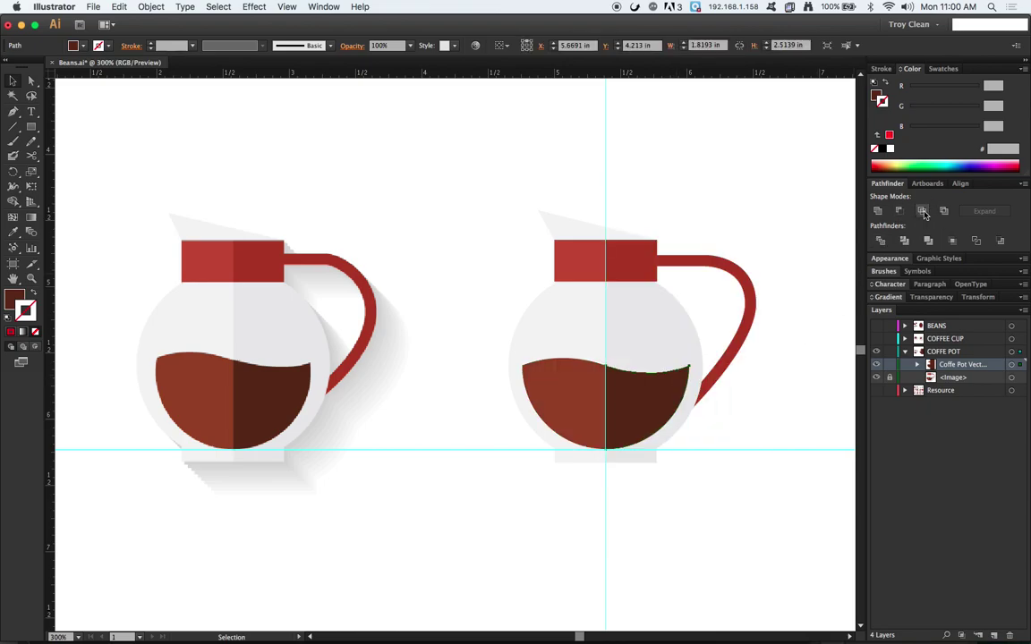
{"action": "left_click", "coordinate": [713, 199]}
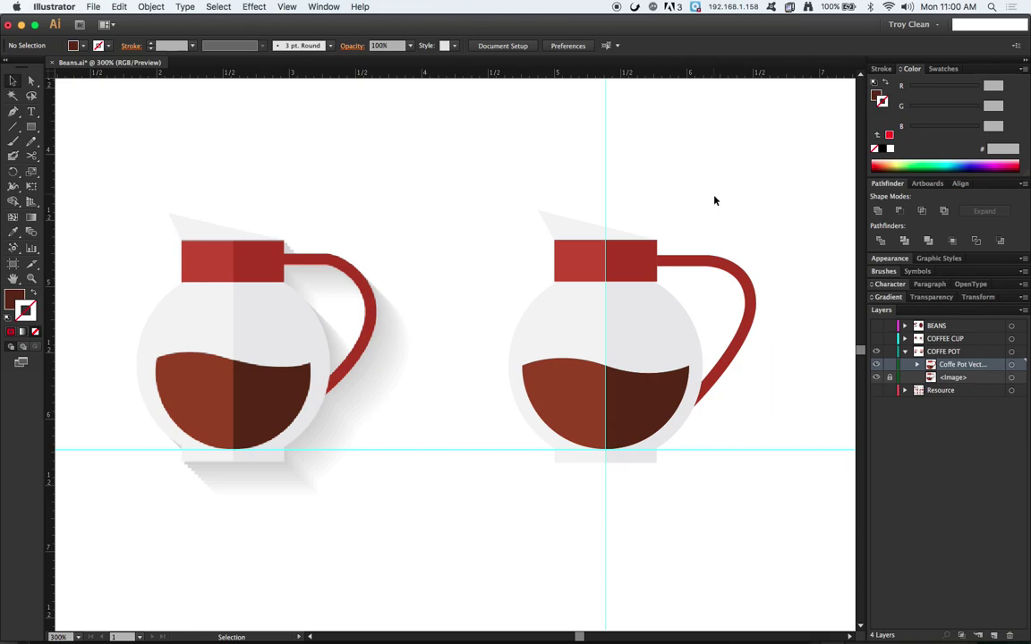
- Select the vertical and horizontal guides and clear them from the artboard
{"action": "left_click_drag", "start_coordinate": [502, 168], "coordinate": [785, 519]}
{"action": "left_click", "coordinate": [777, 524]}
{"action": "left_click", "coordinate": [606, 557]}
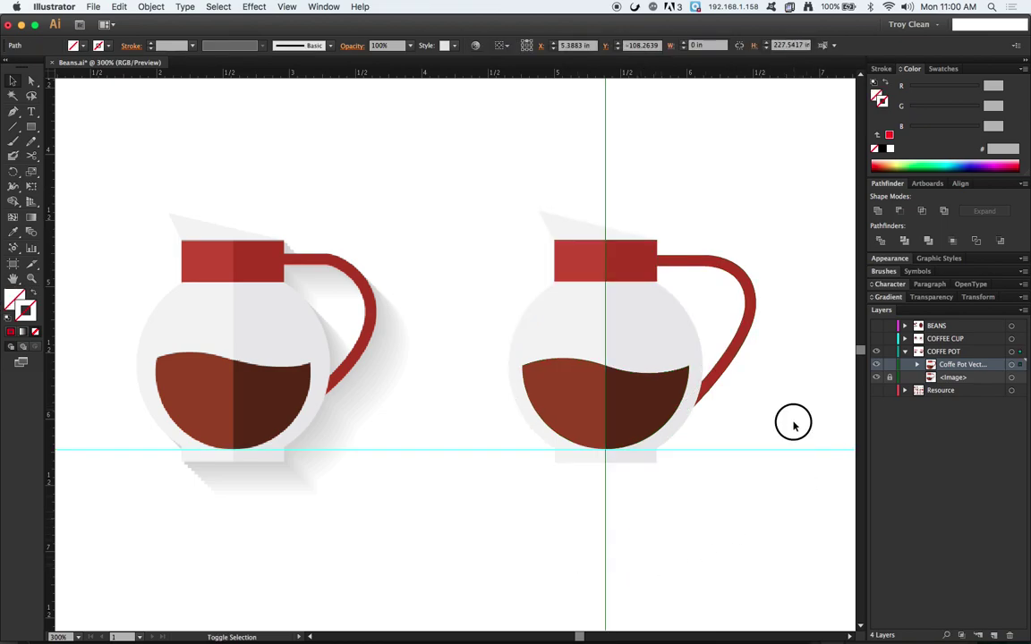
{"action": "left_click", "coordinate": [801, 449], "text": "shift"}
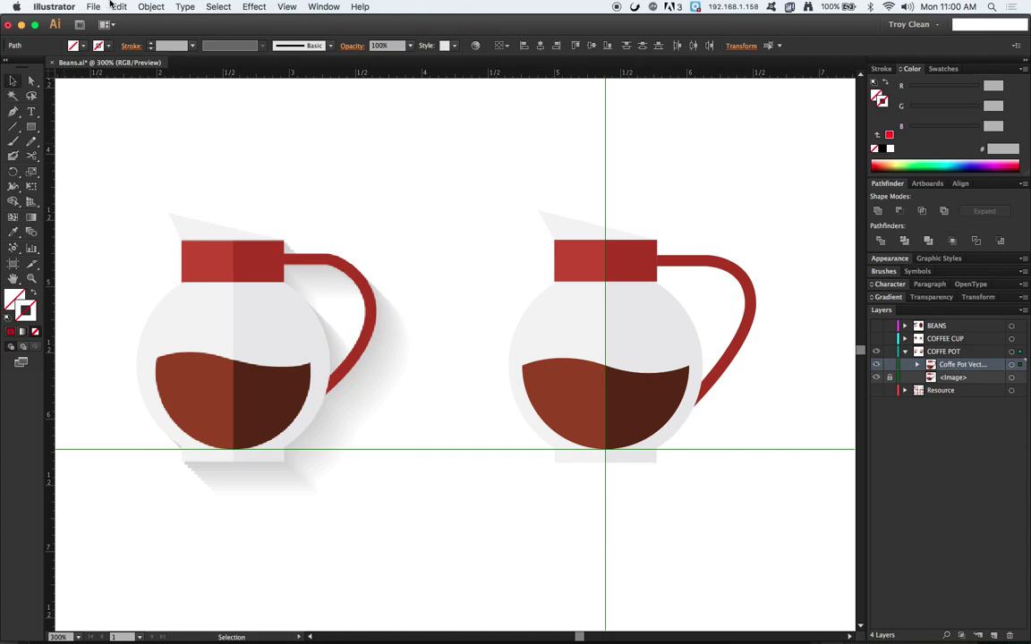
{"action": "left_click", "coordinate": [113, 6]}
{"action": "left_click", "coordinate": [128, 134]}
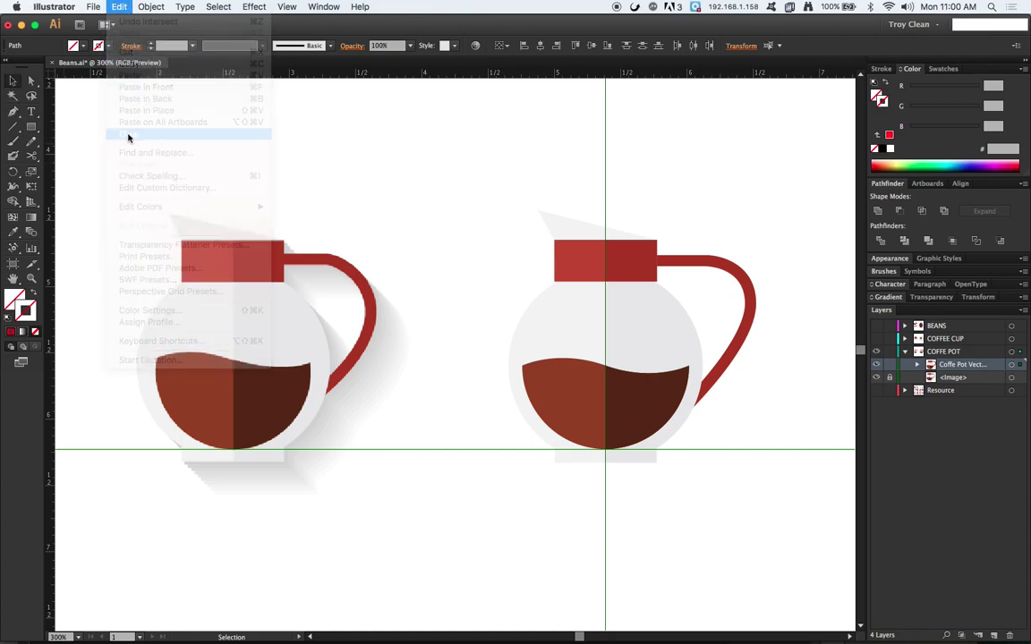
- Copy all the redrawn pot's shapes, paste a duplicate, and unite the duplicate into a single silhouette
{"action": "left_click_drag", "start_coordinate": [462, 181], "coordinate": [804, 523]}
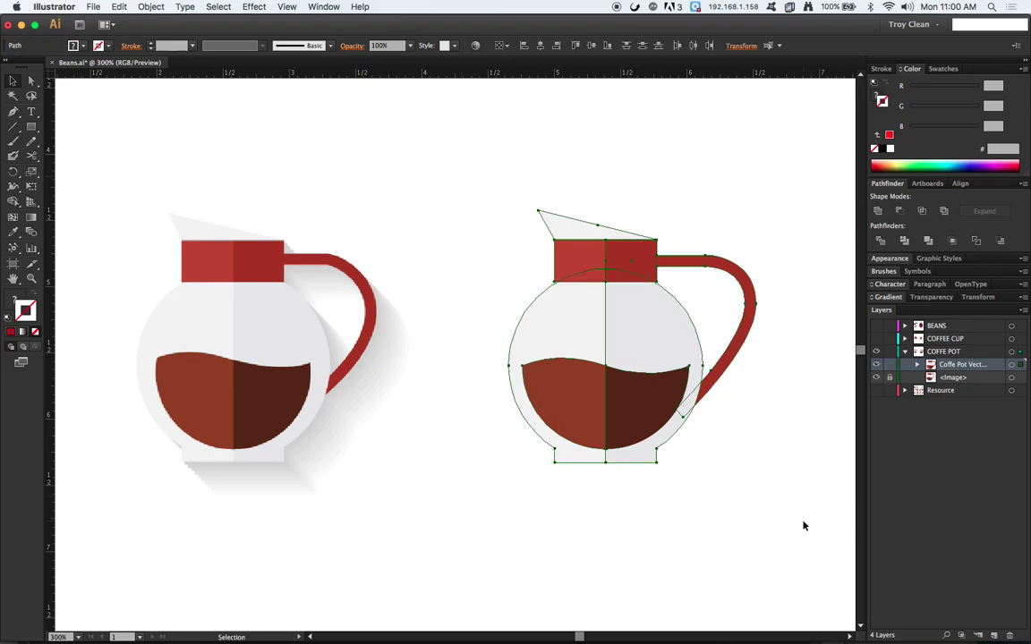
{"action": "left_click", "coordinate": [120, 7]}
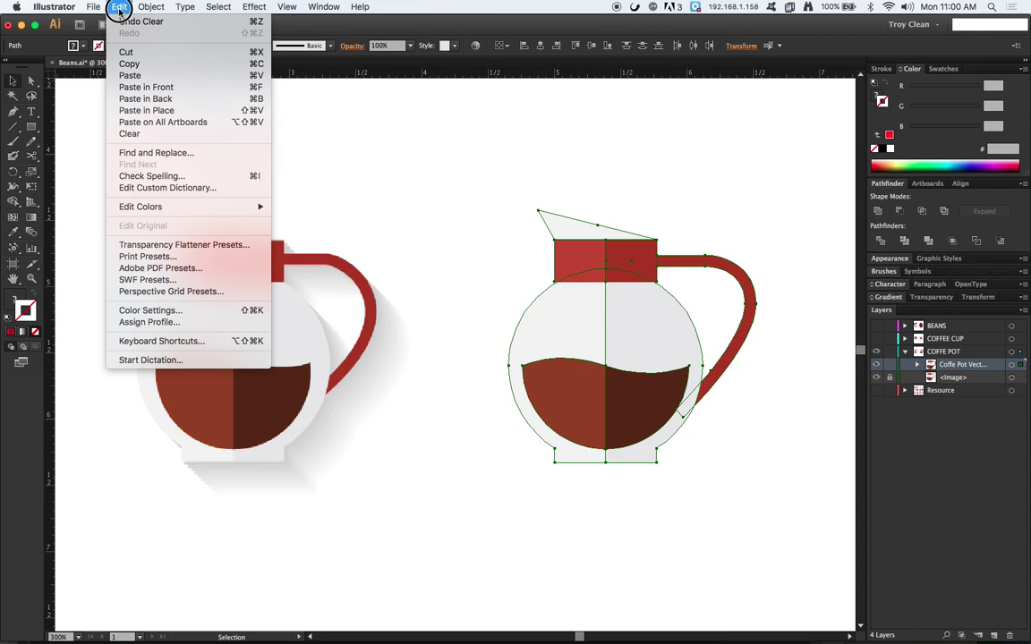
{"action": "left_click", "coordinate": [129, 64]}
{"action": "left_click", "coordinate": [120, 7]}
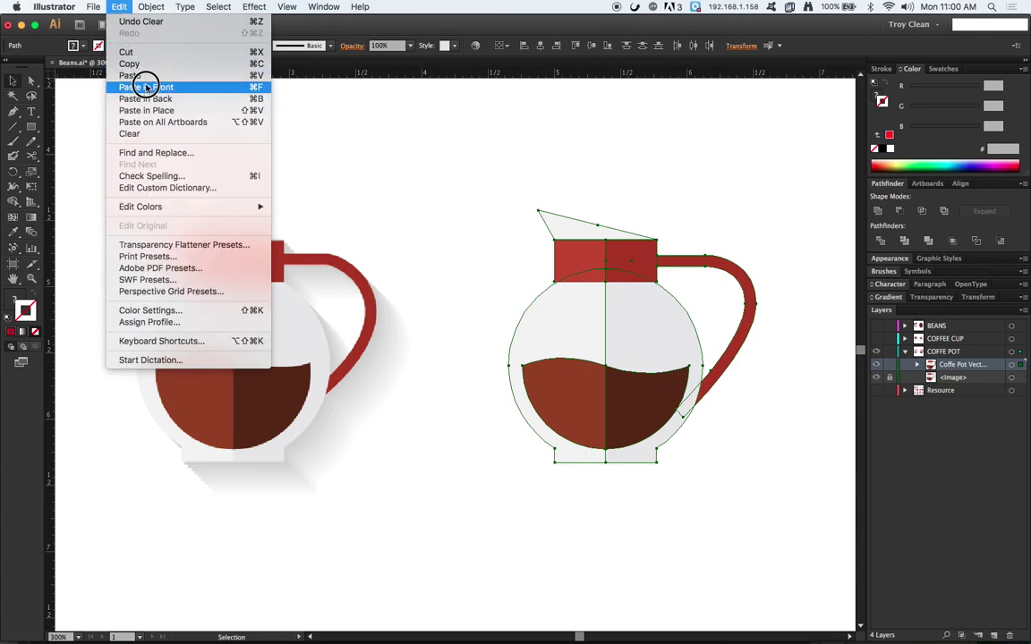
{"action": "left_click", "coordinate": [258, 76]}
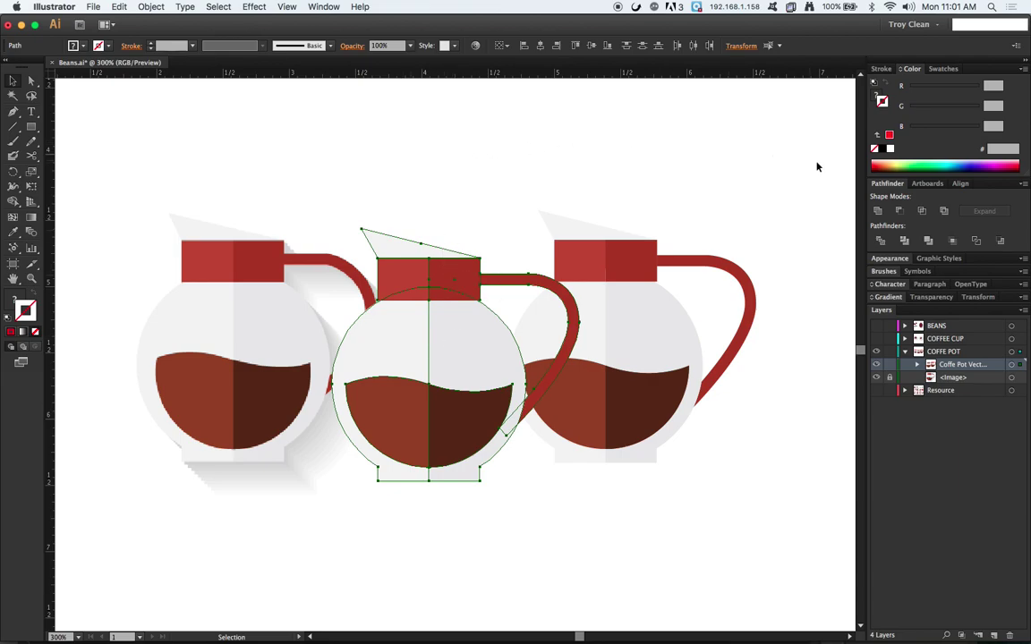
{"action": "left_click", "coordinate": [878, 211]}
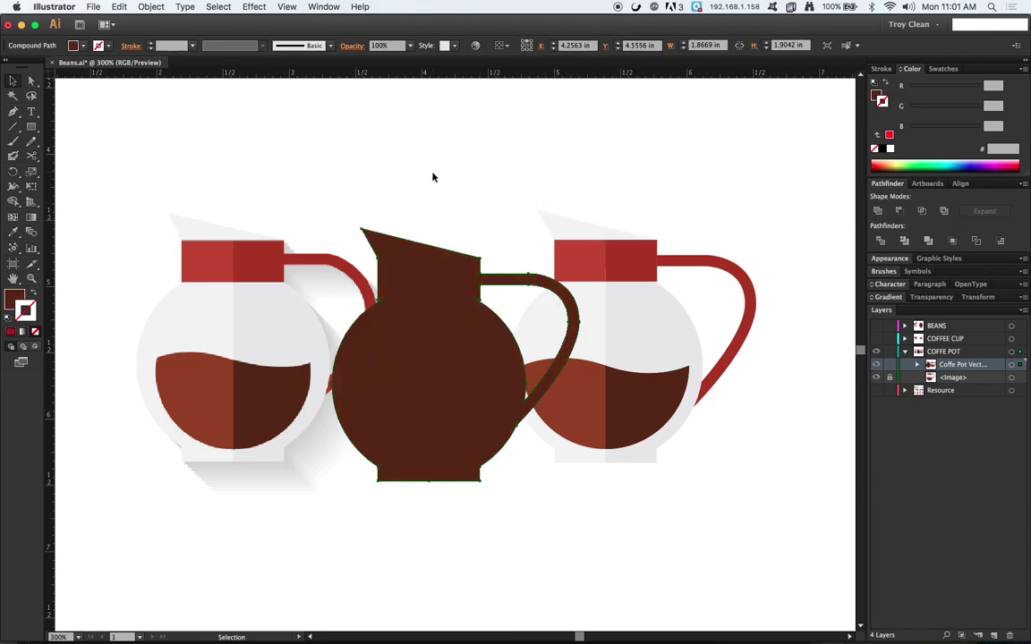
- Move the united silhouette up between the two pots, fill it with black, and set its opacity to 20%
{"action": "left_click_drag", "start_coordinate": [438, 280], "coordinate": [446, 173]}
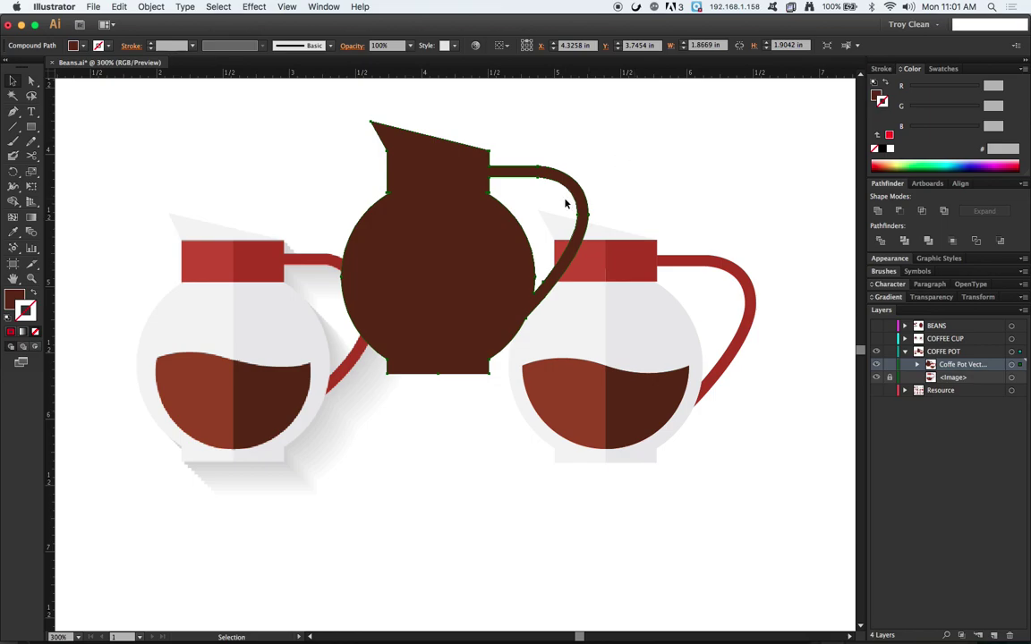
{"action": "left_click", "coordinate": [12, 298]}
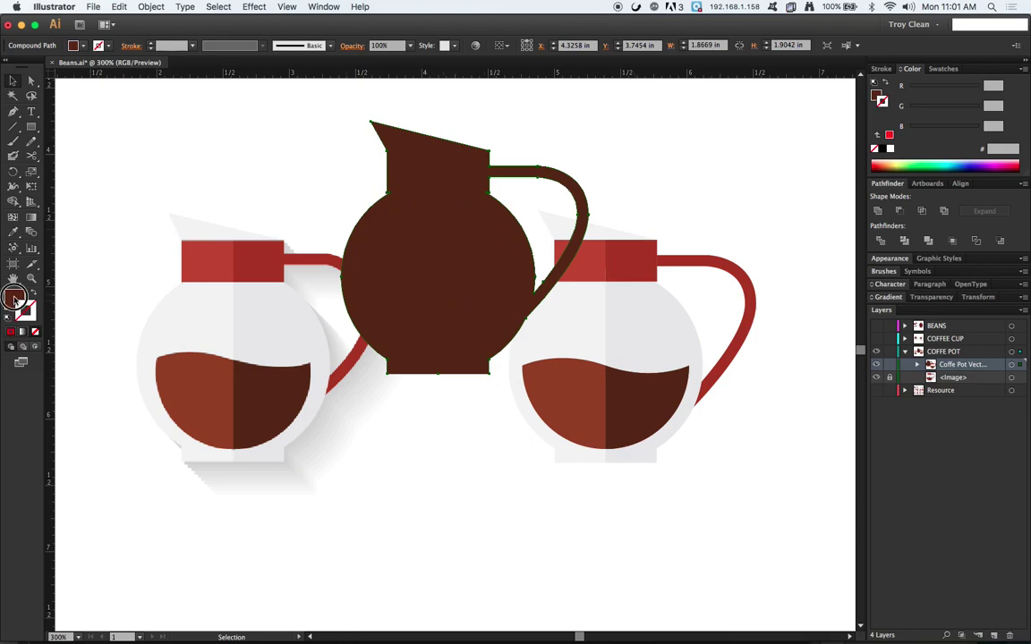
{"action": "left_click", "coordinate": [881, 151]}
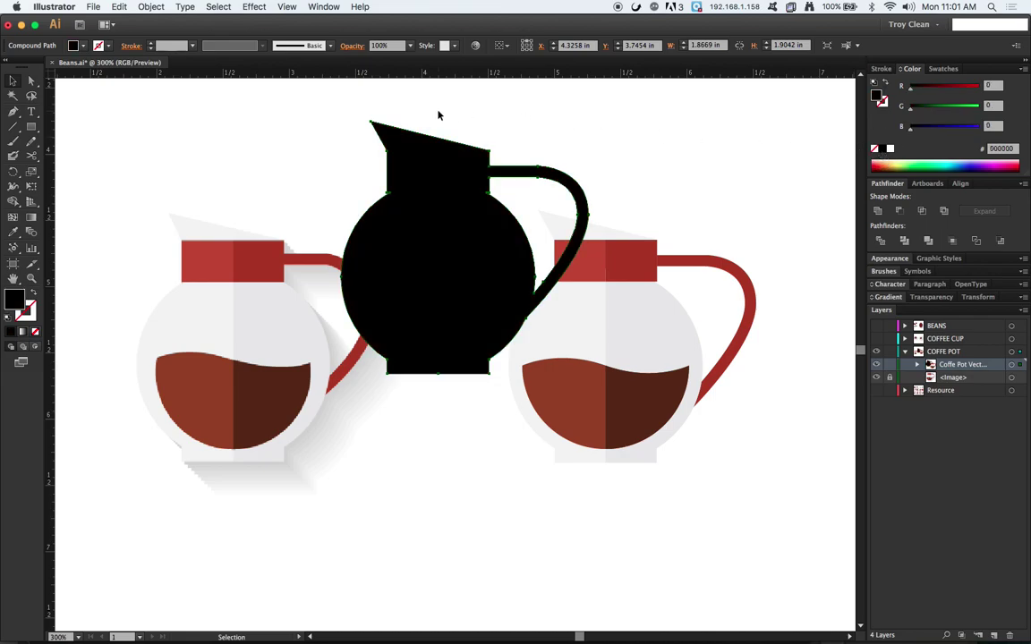
{"action": "left_click", "coordinate": [380, 45]}
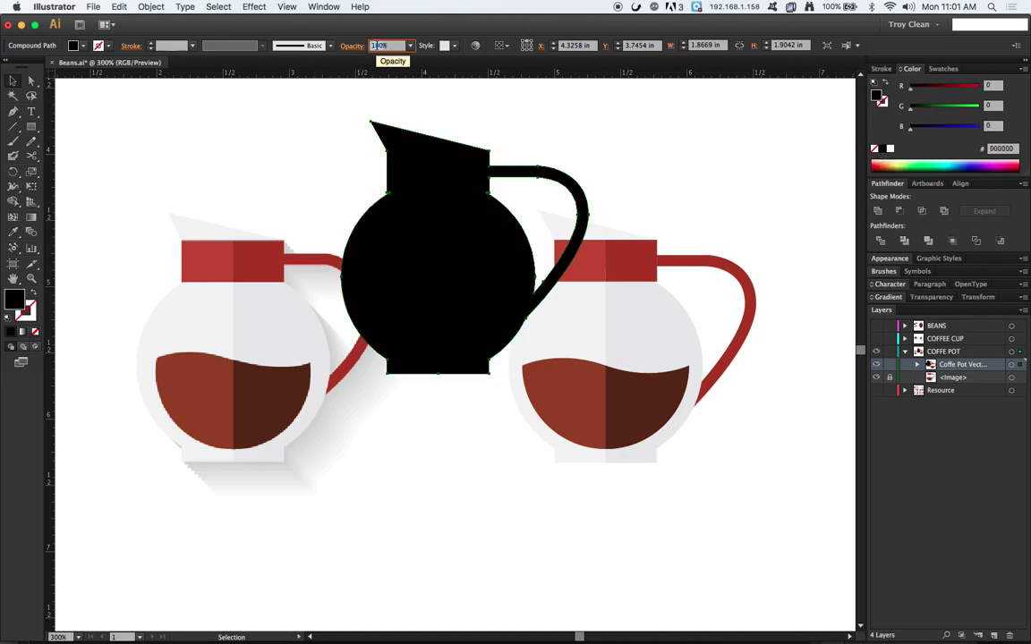
{"action": "type", "text": "2"}
{"action": "key", "text": "Return"}
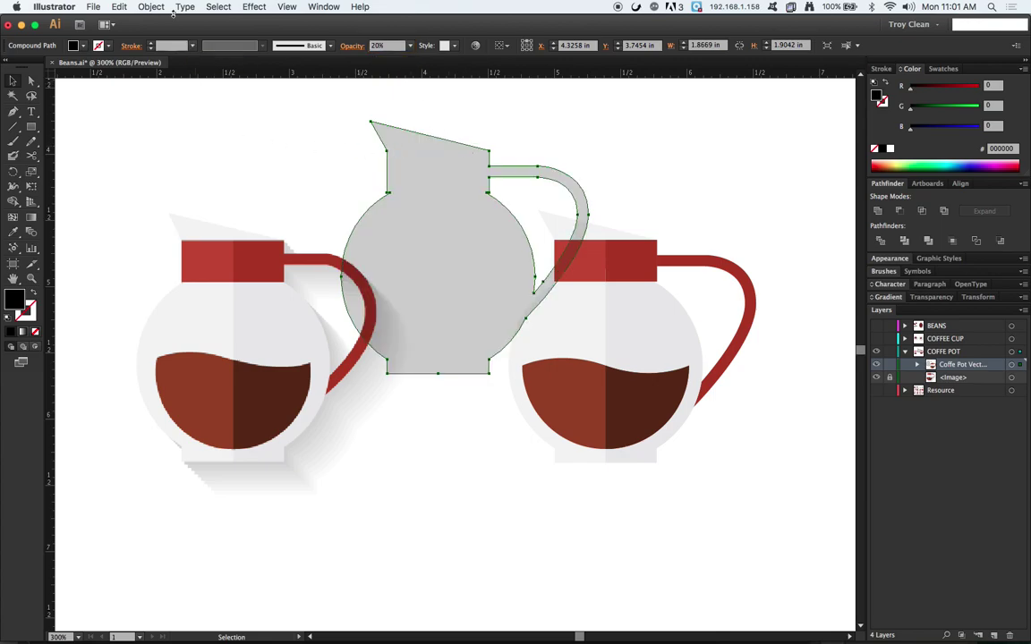
- Copy the grey silhouette, paste it in front, and offset the duplicate about 0.28 in right and 0.28 in down
{"action": "left_click", "coordinate": [120, 7]}
{"action": "left_click", "coordinate": [117, 7]}
{"action": "left_click", "coordinate": [119, 6]}
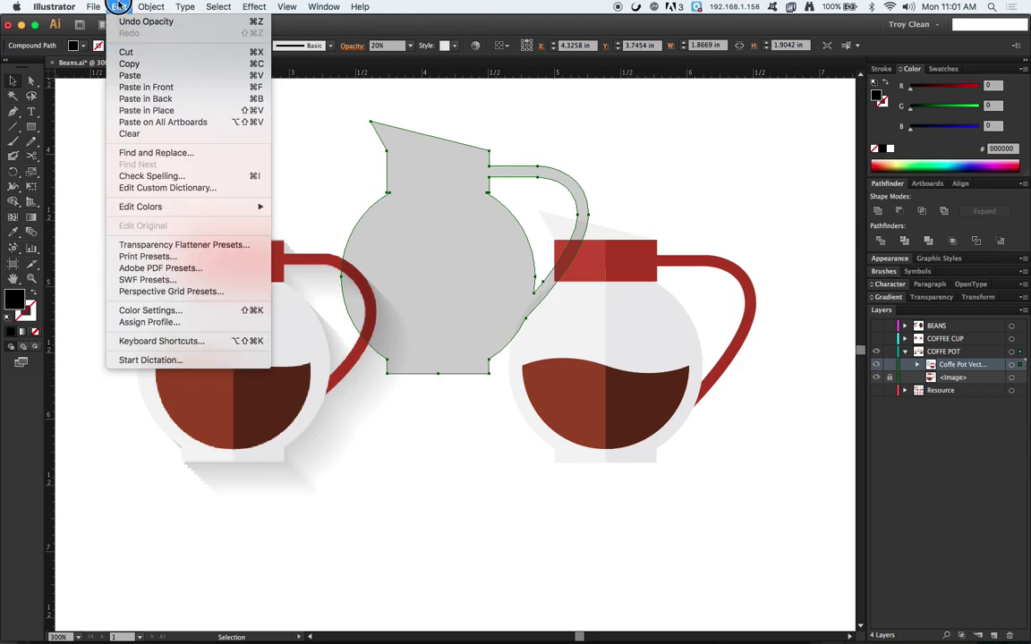
{"action": "left_click", "coordinate": [254, 88]}
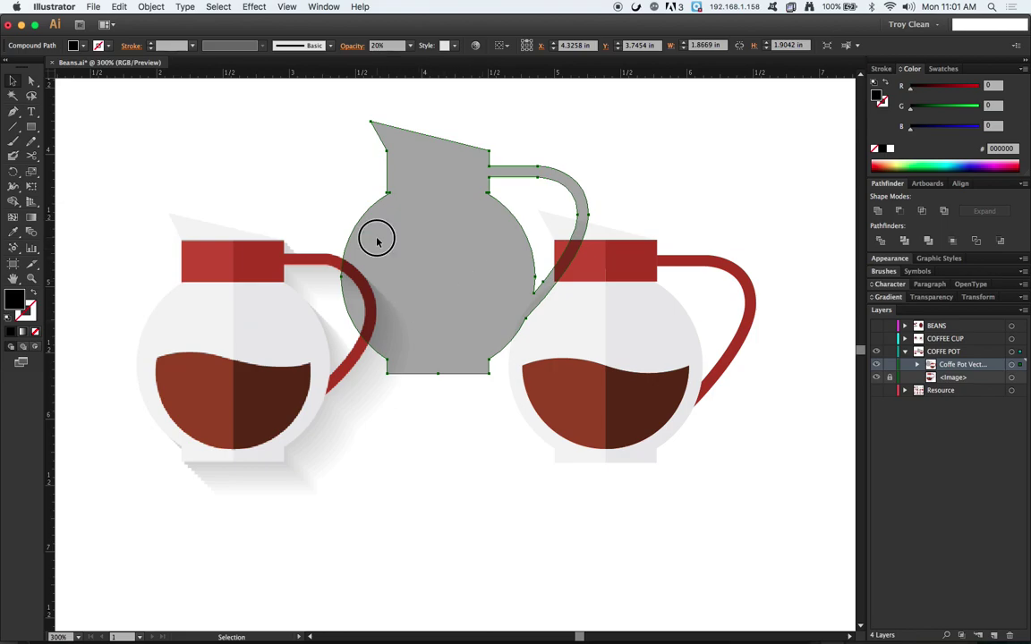
{"action": "left_click_drag", "start_coordinate": [377, 240], "coordinate": [420, 277]}
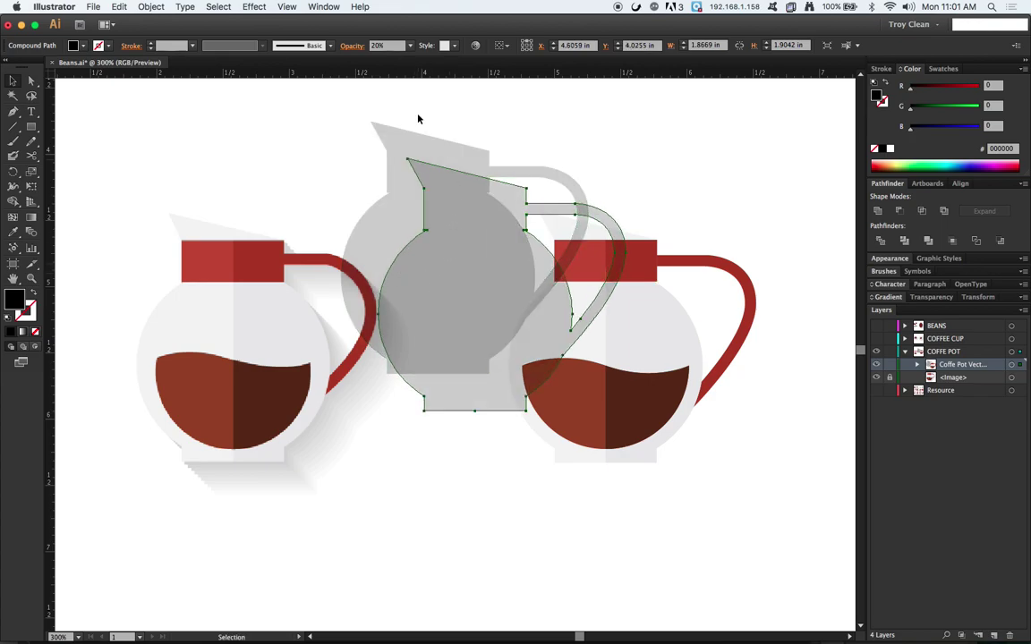
- Set the offset silhouette's opacity to 0% and bring the original 20% silhouette to the front
{"action": "left_click", "coordinate": [376, 46]}
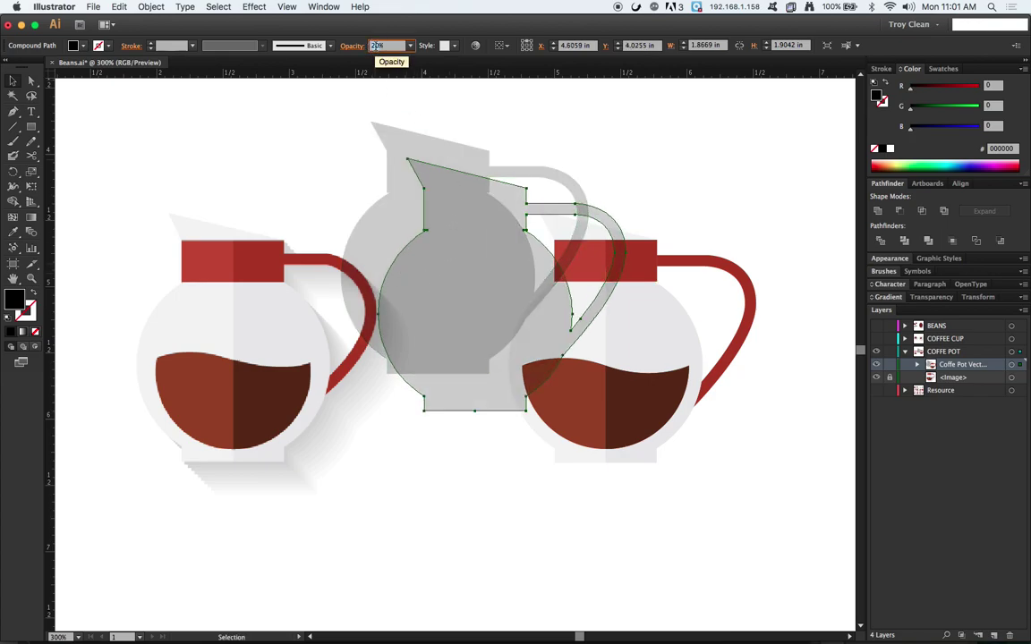
{"action": "type", "text": "0"}
{"action": "key", "text": "Return"}
{"action": "key", "text": "super+z"}
{"action": "key", "text": "super+z"}
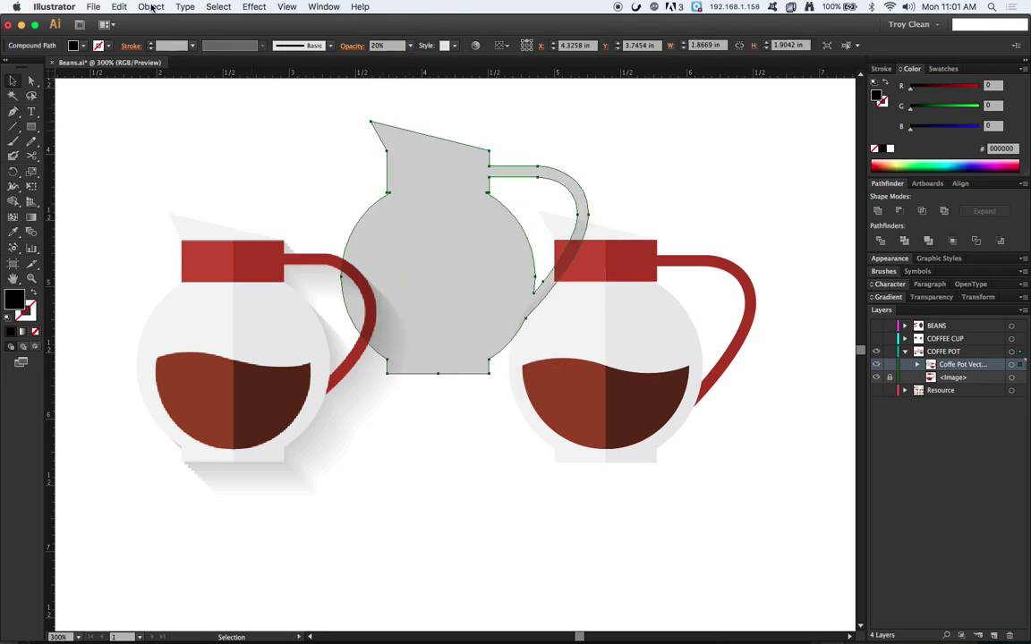
{"action": "left_click", "coordinate": [151, 7]}
{"action": "mouse_move", "coordinate": [161, 33]}
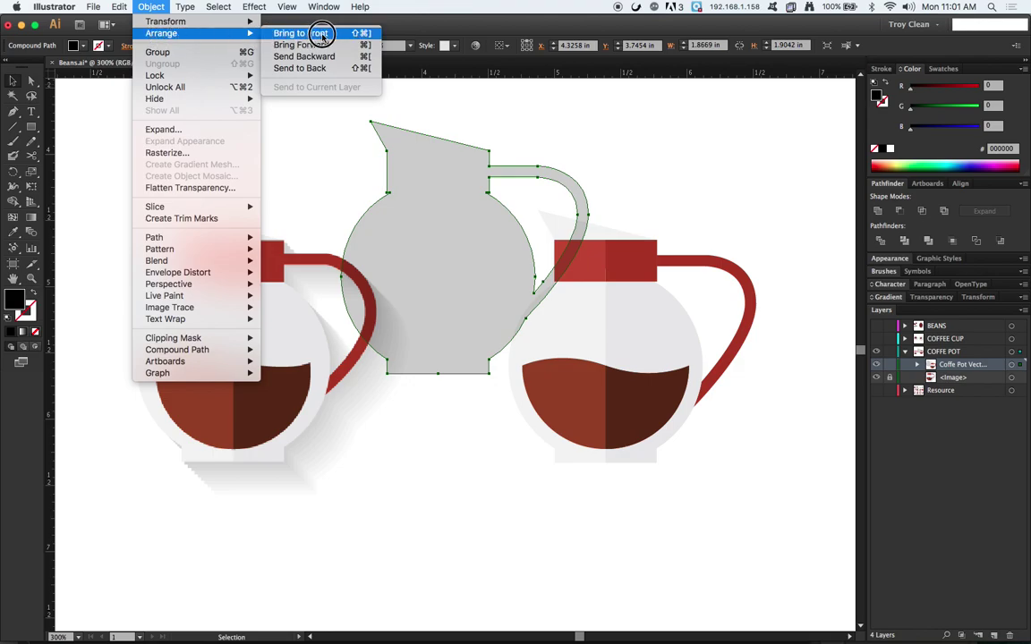
{"action": "left_click", "coordinate": [307, 34]}
- Select both silhouettes and make a blend between them with spacing set to 20 specified steps
{"action": "left_click_drag", "start_coordinate": [453, 380], "coordinate": [466, 397]}
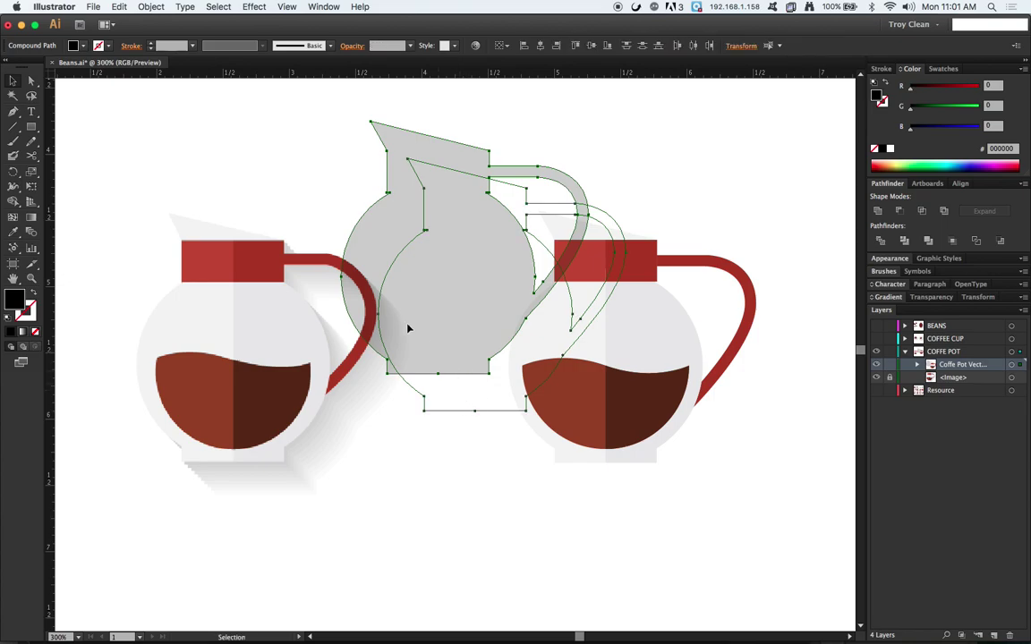
{"action": "left_click", "coordinate": [150, 6]}
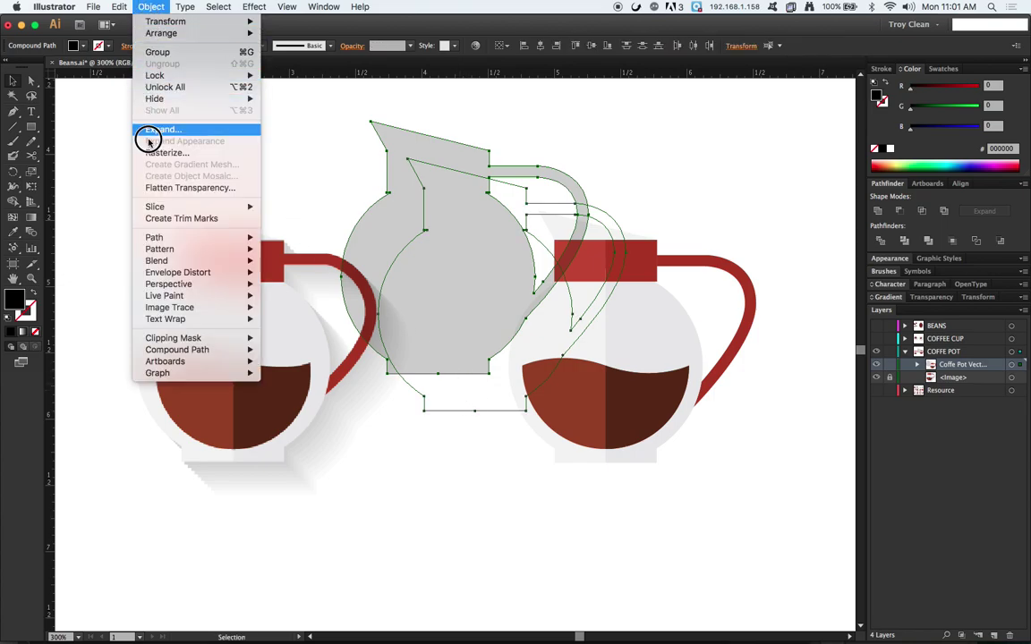
{"action": "mouse_move", "coordinate": [155, 253]}
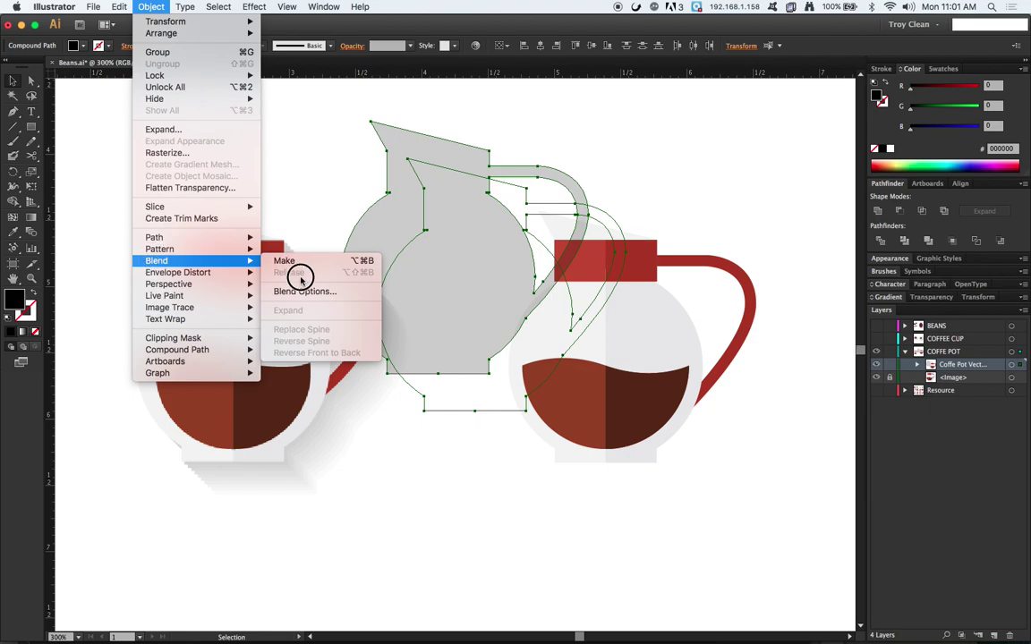
{"action": "left_click", "coordinate": [307, 293]}
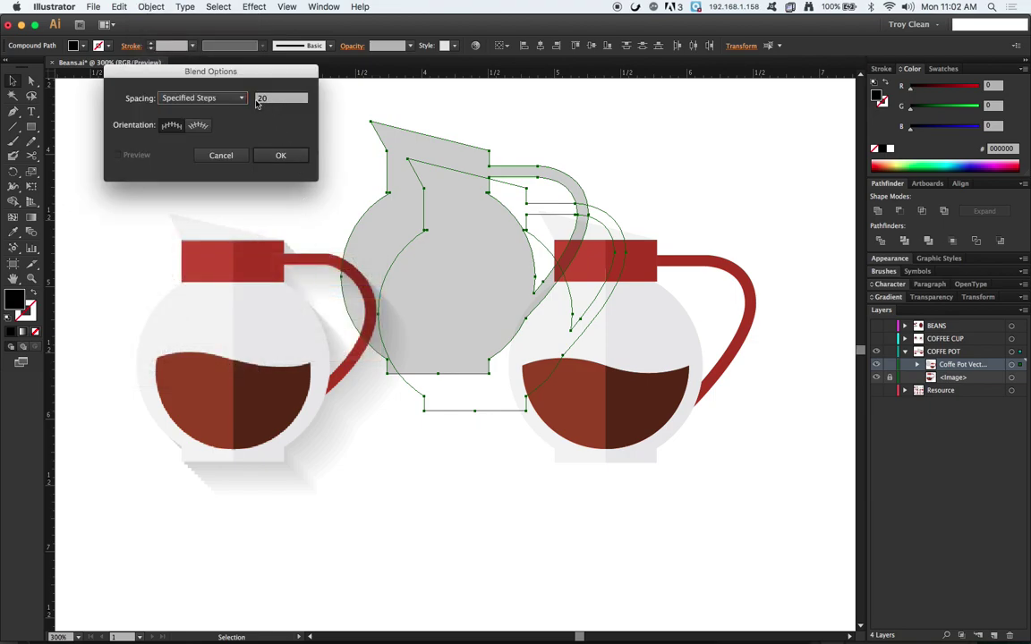
{"action": "left_click", "coordinate": [280, 154]}
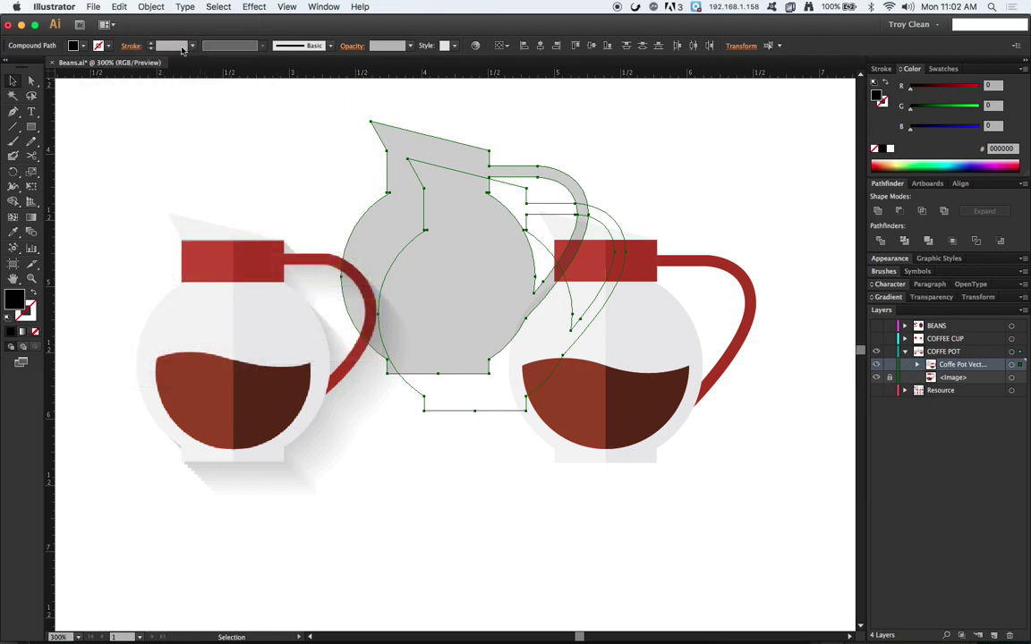
{"action": "left_click", "coordinate": [150, 7]}
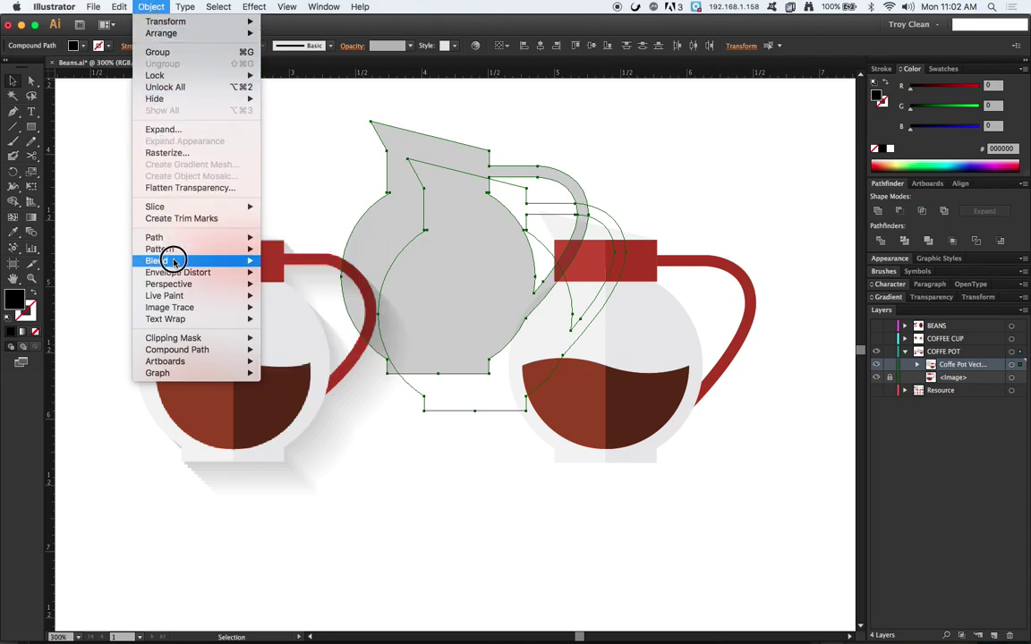
{"action": "mouse_move", "coordinate": [152, 261]}
{"action": "left_click", "coordinate": [284, 261]}
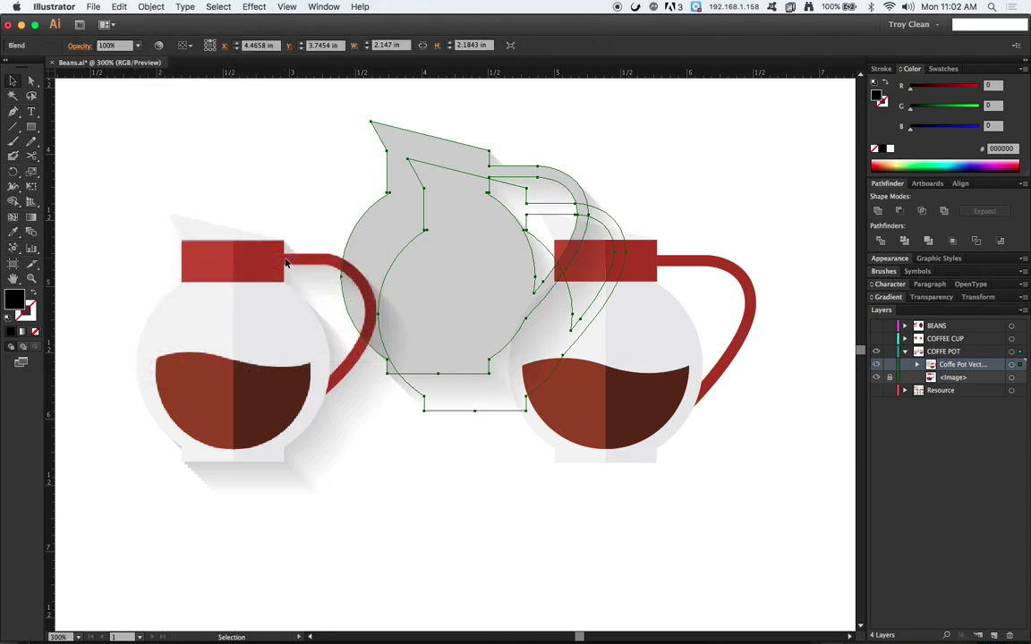
- Move the blended shadow so its upper silhouette aligns with the redrawn pot, send it to the back, and deselect it
{"action": "left_click_drag", "start_coordinate": [394, 145], "coordinate": [539, 214]}
{"action": "left_click", "coordinate": [148, 6]}
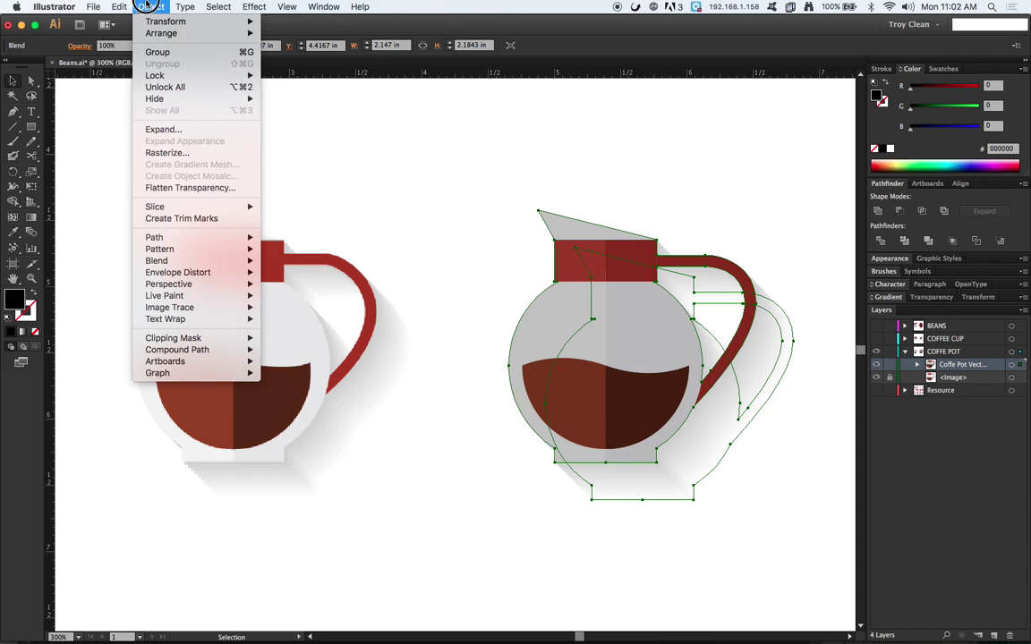
{"action": "mouse_move", "coordinate": [143, 33]}
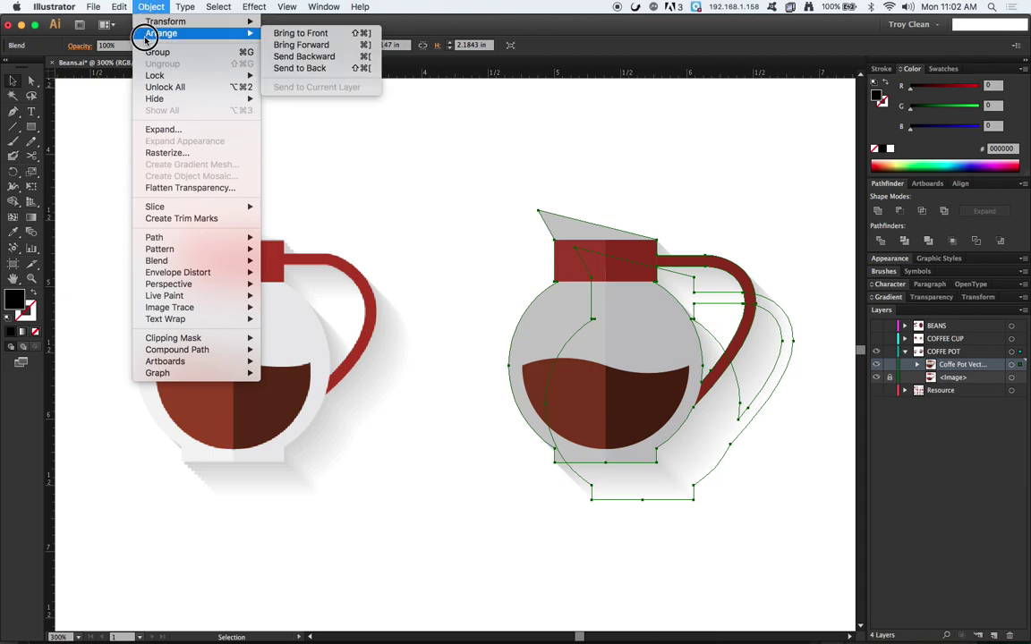
{"action": "left_click", "coordinate": [294, 68]}
{"action": "left_click", "coordinate": [720, 187]}
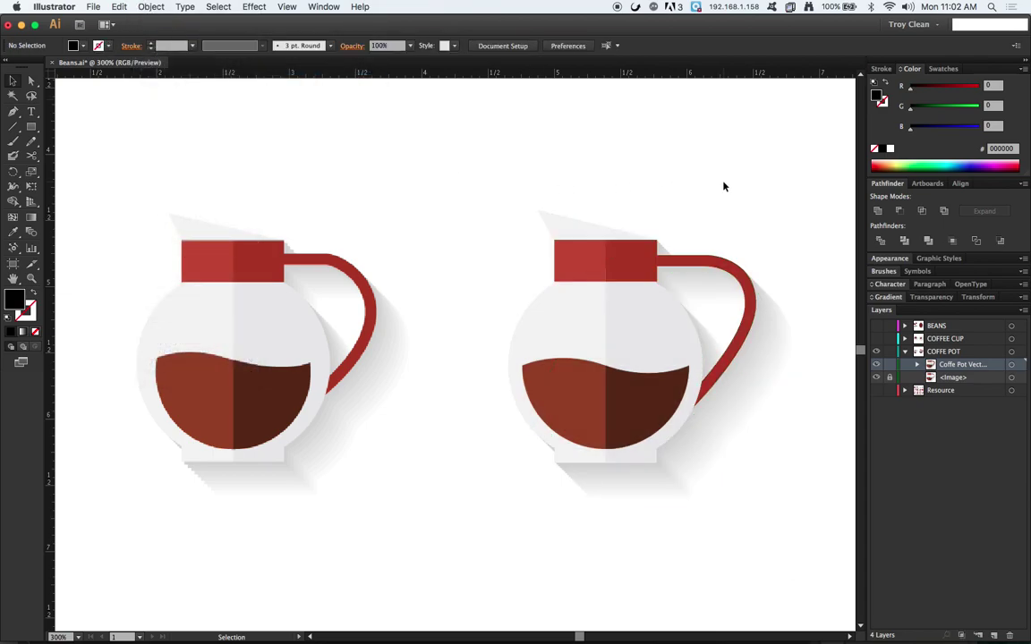